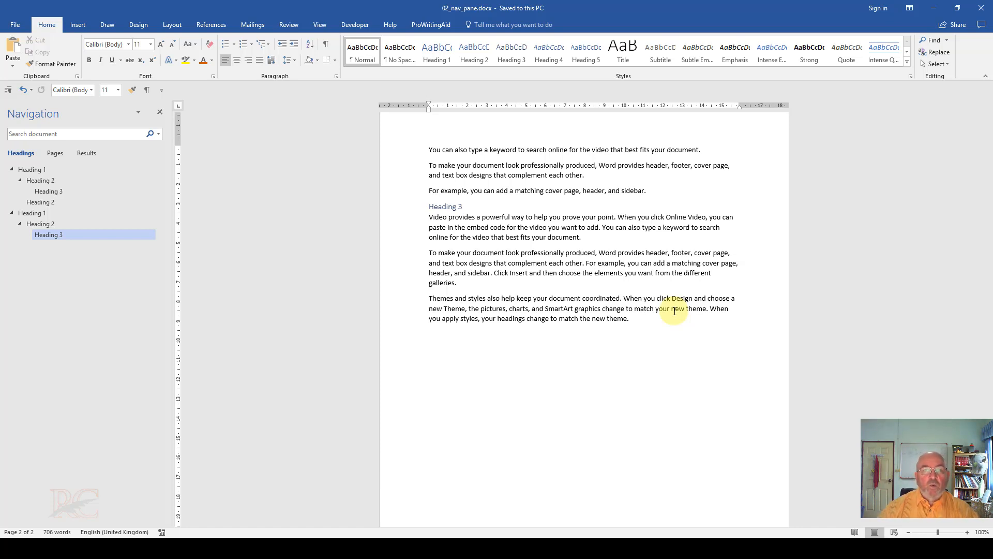
- Insert the picture whentheyrenotlooking.jpg from the 00_Intro to Word 2016 folder into the paragraph under the last Heading 3
click(76, 24)
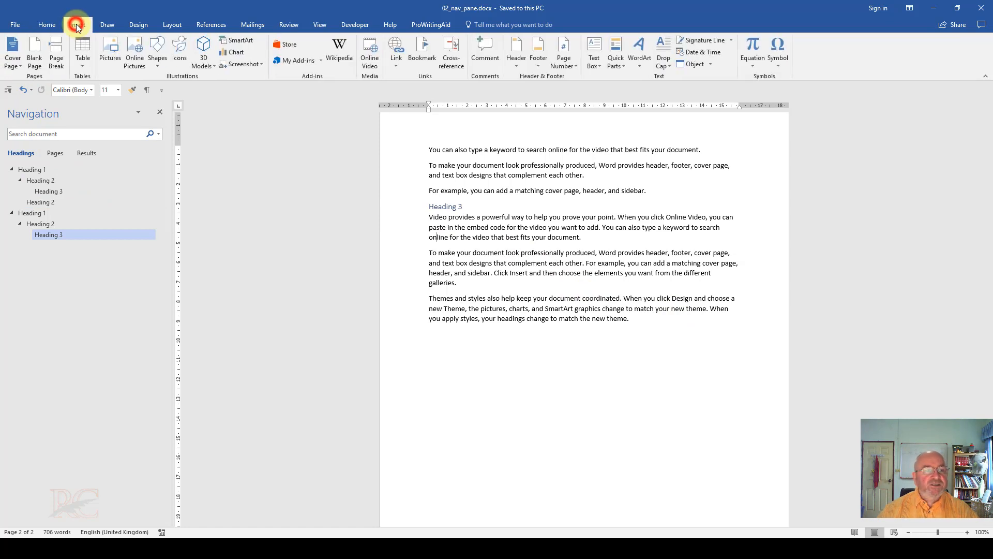
click(113, 58)
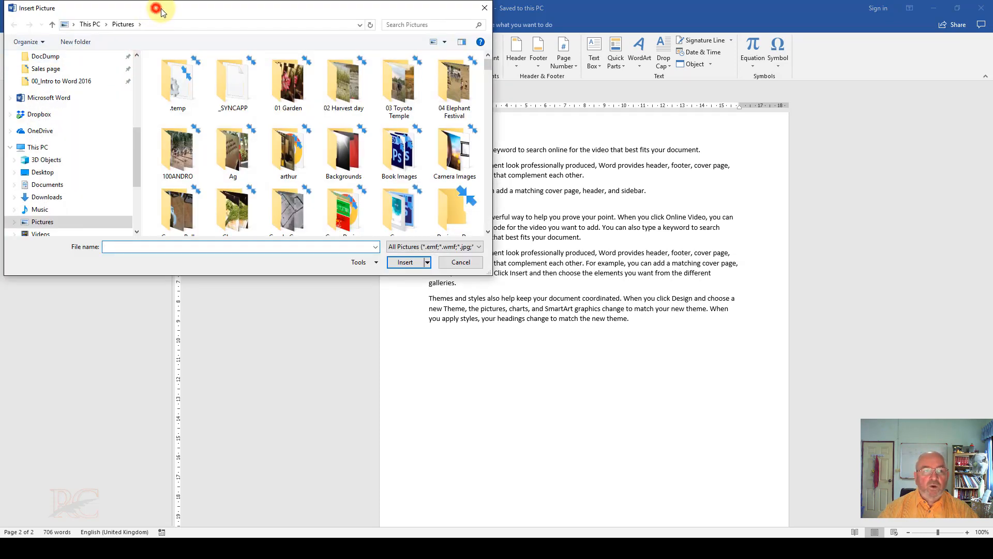
drag(155, 12, 380, 63)
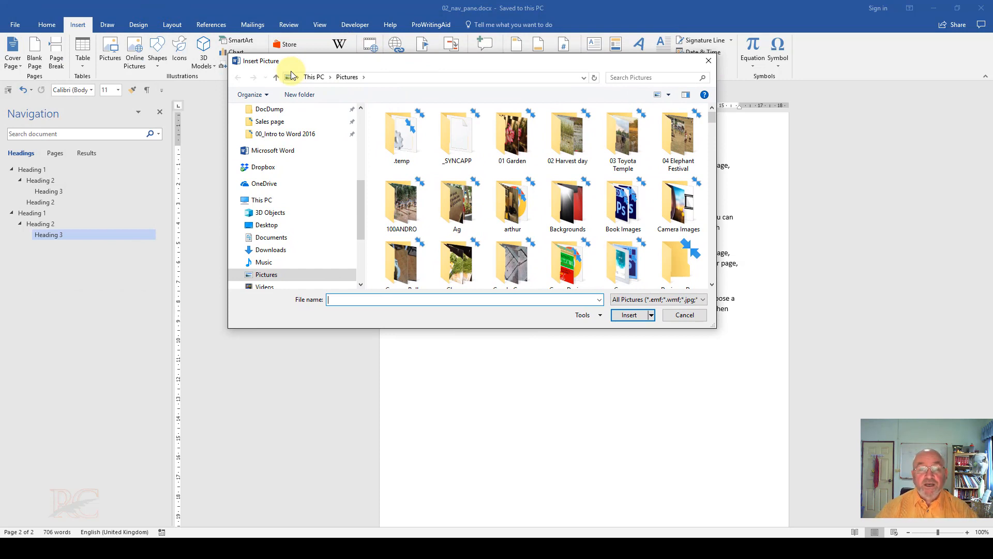
click(308, 135)
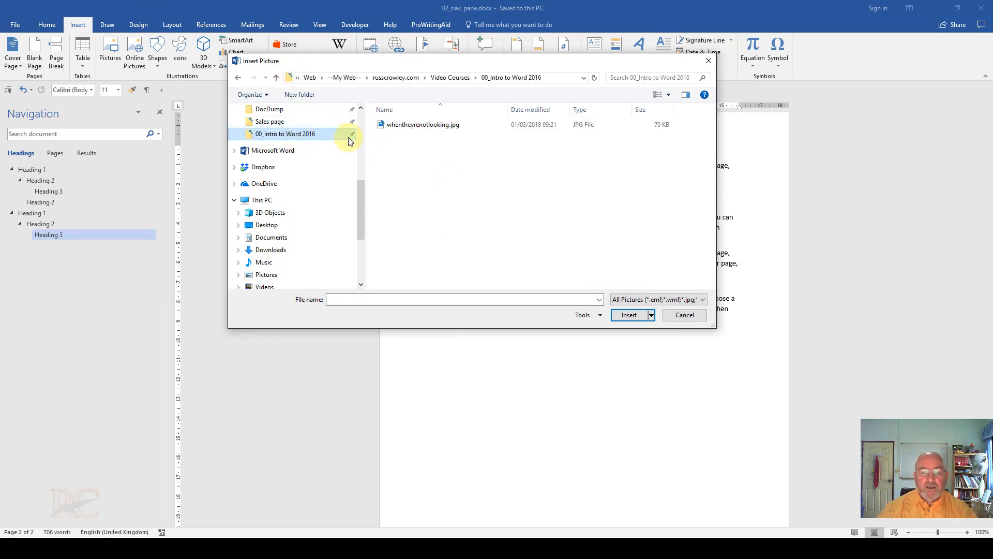
click(425, 127)
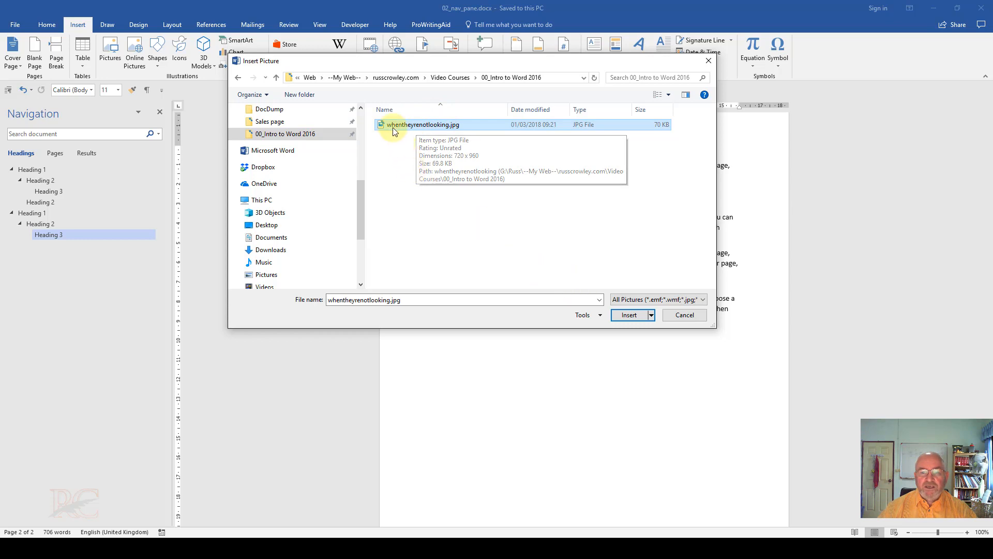
click(652, 315)
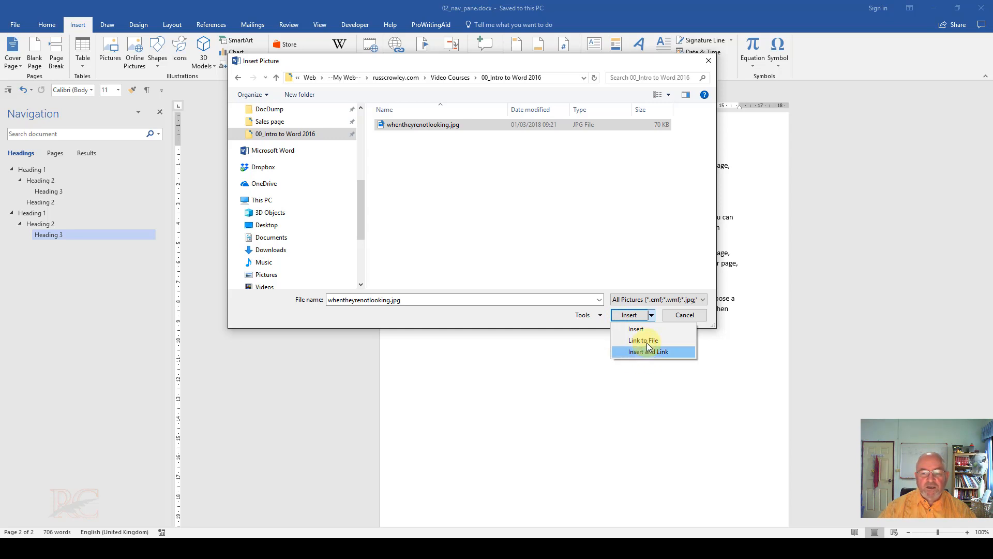
click(582, 317)
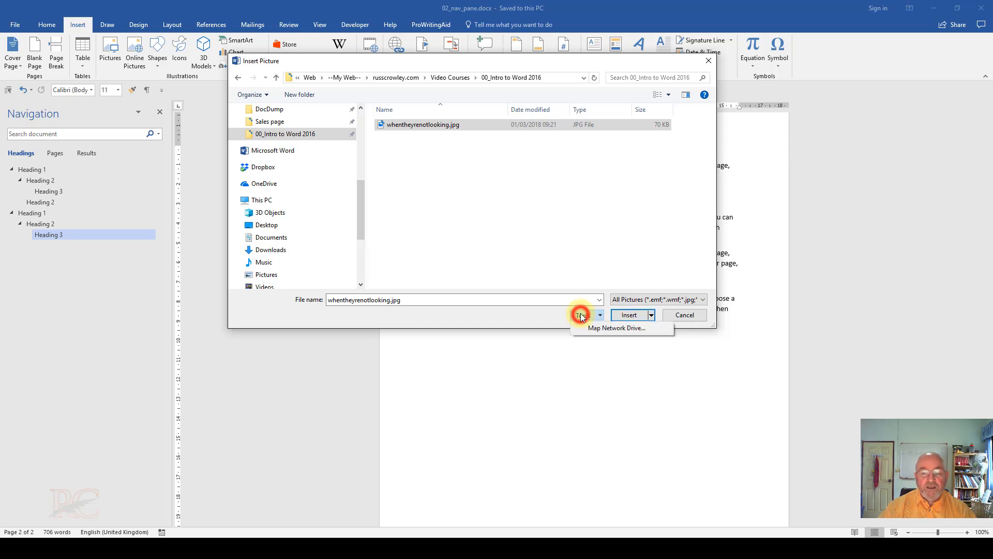
click(563, 313)
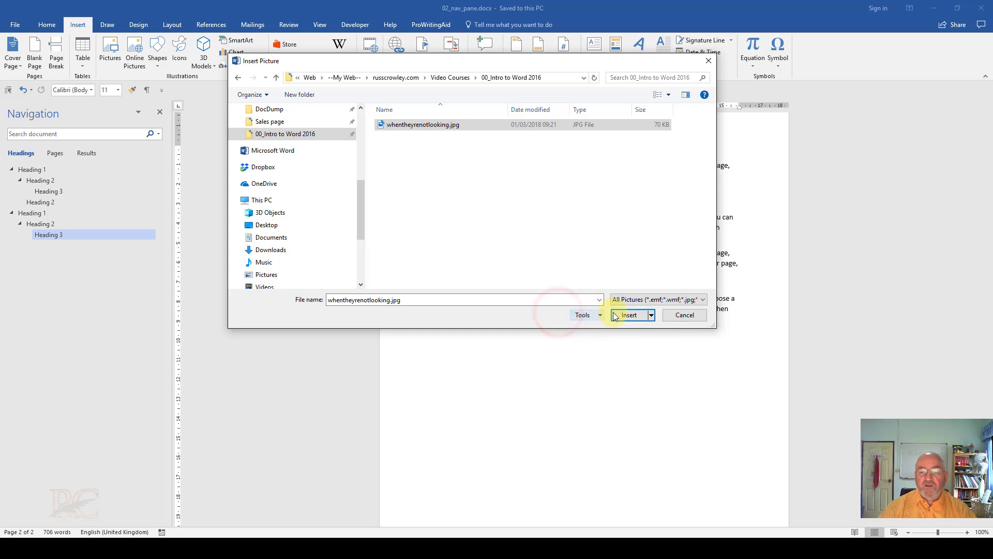
click(631, 317)
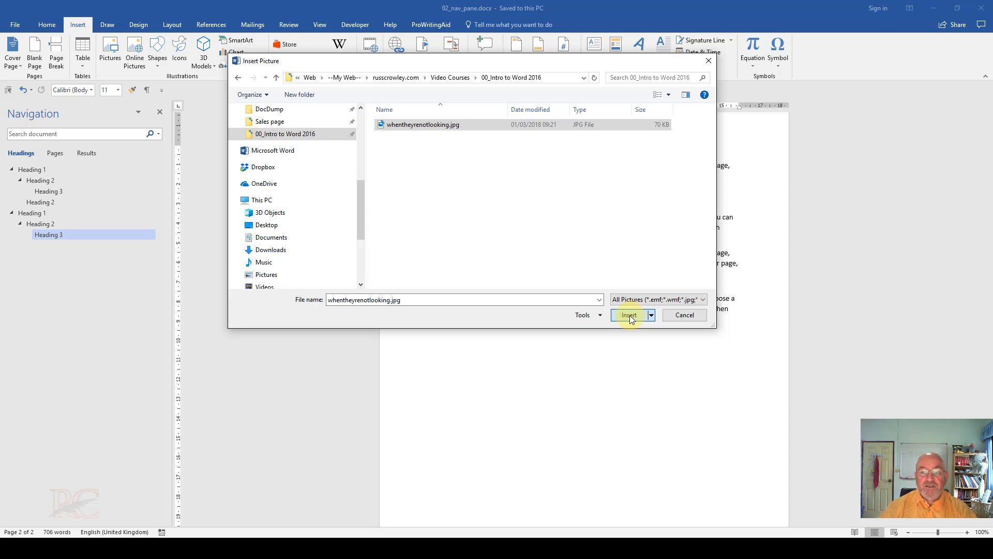
click(630, 316)
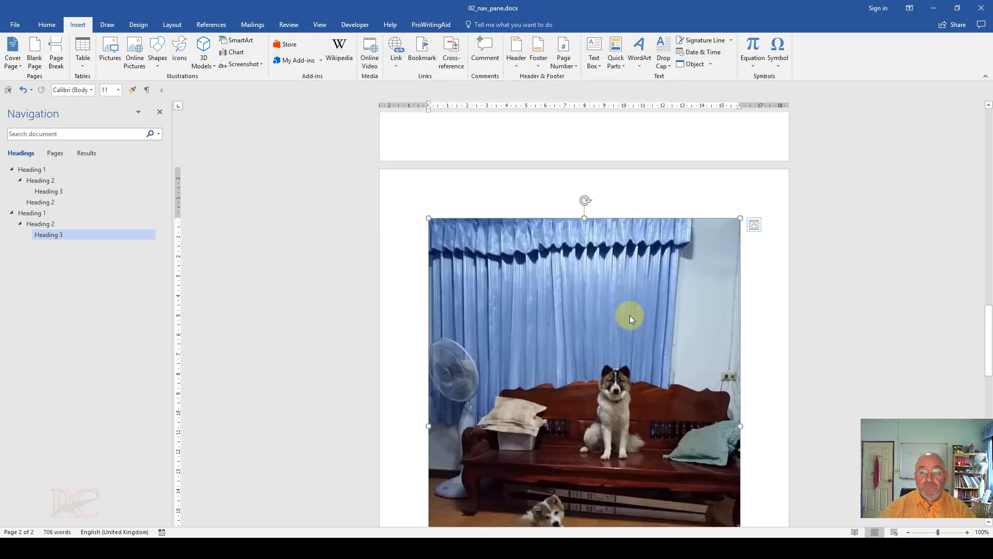
- Examine how the inserted picture sits on the page relative to the text, and preview the available picture styles on it
scroll(602, 298, down, 1)
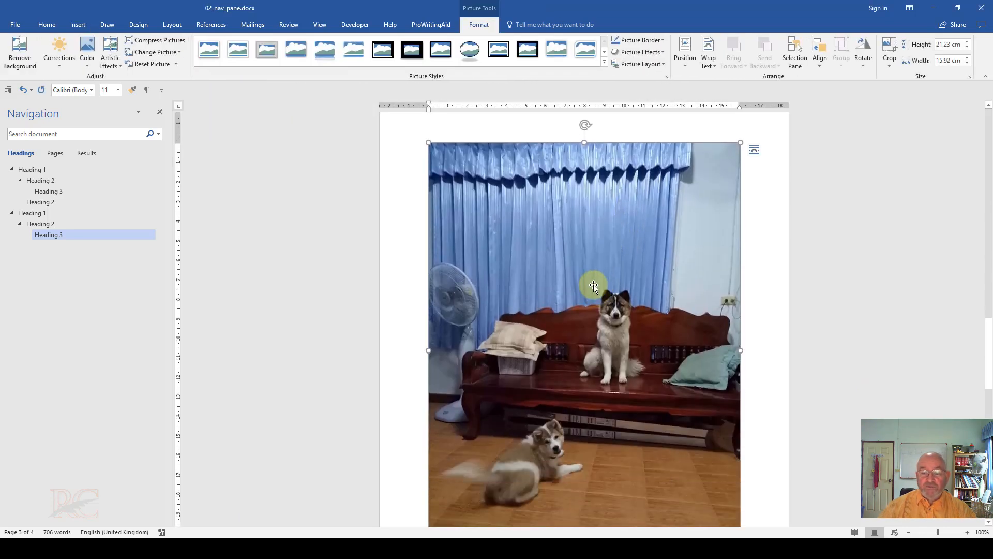
scroll(594, 285, down, 2)
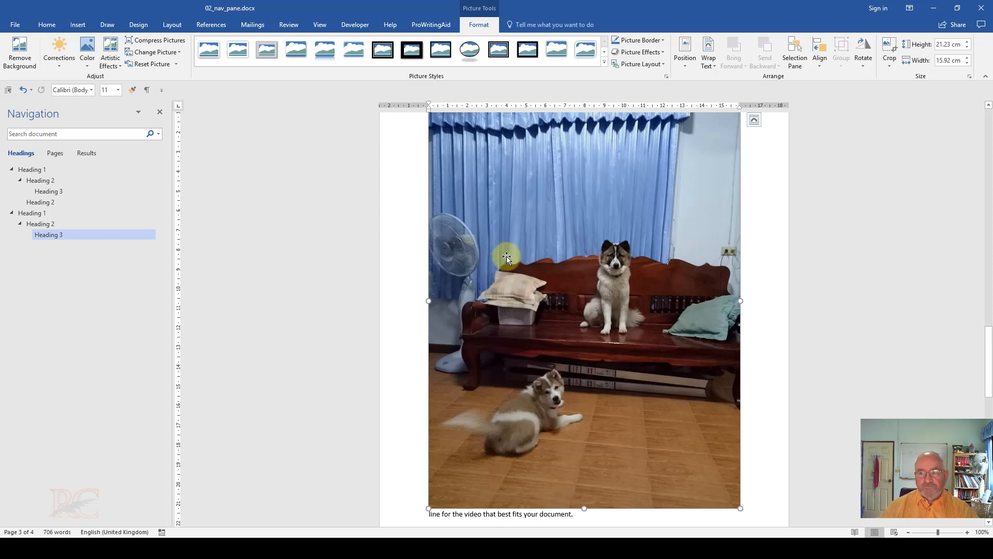
scroll(512, 243, up, 3)
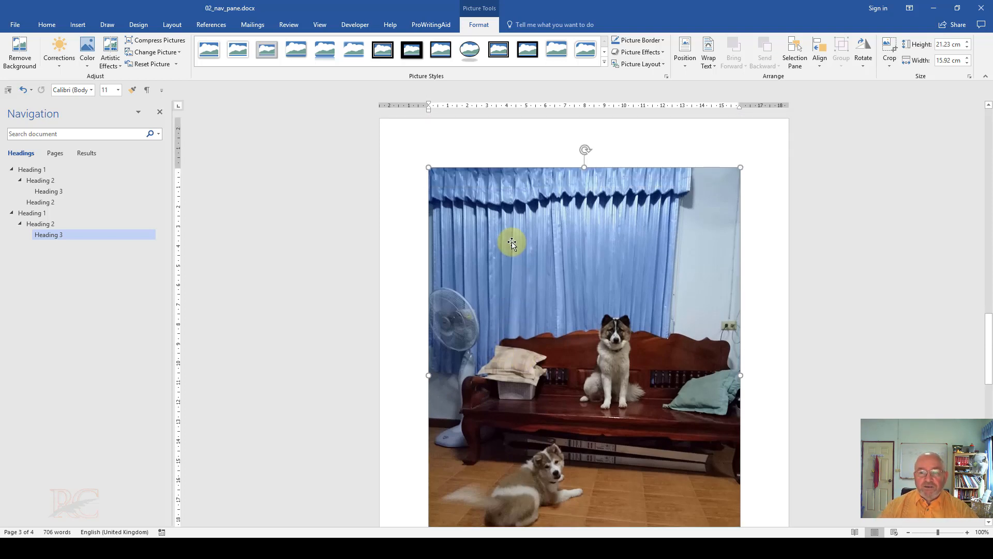
scroll(510, 243, down, 2)
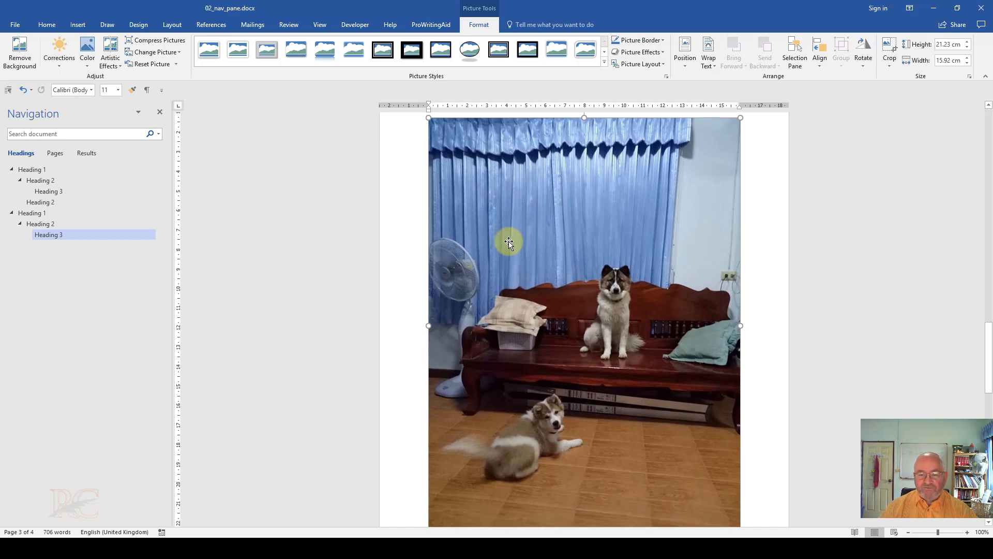
scroll(508, 242, down, 4)
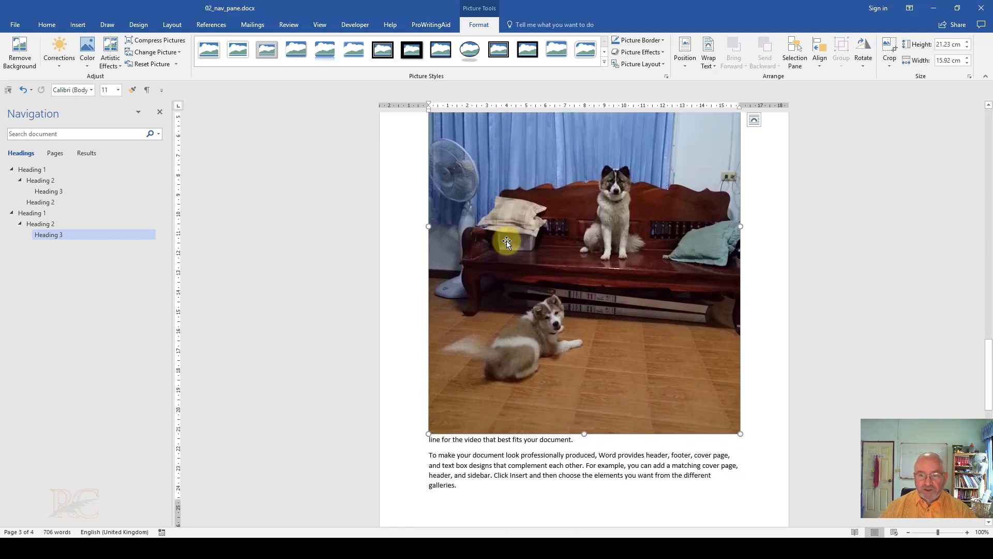
scroll(506, 240, up, 7)
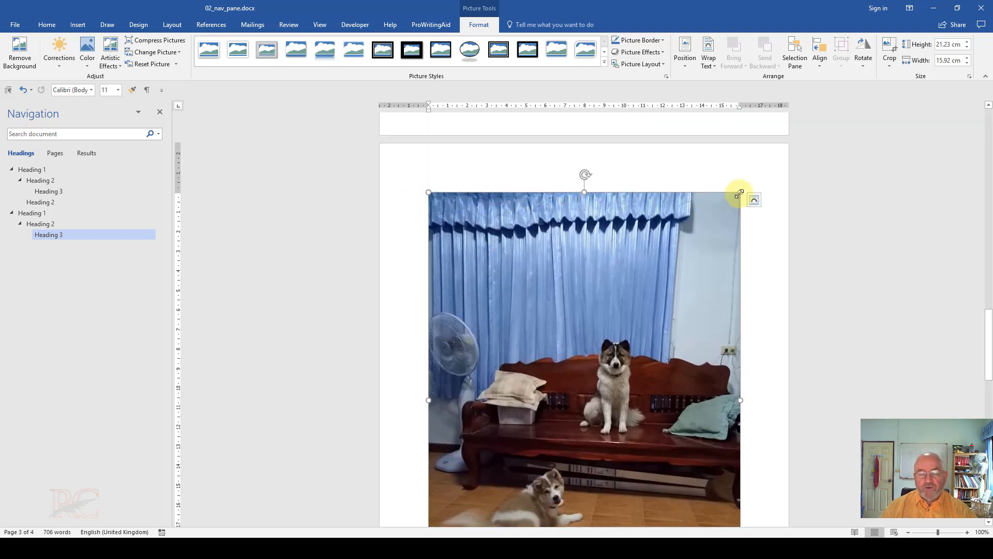
scroll(471, 197, down, 10)
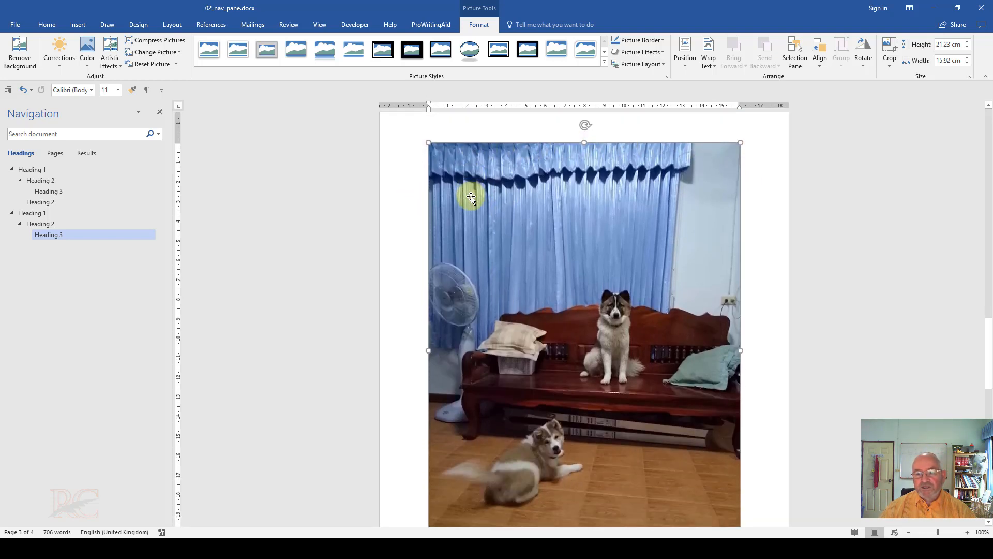
scroll(470, 196, up, 10)
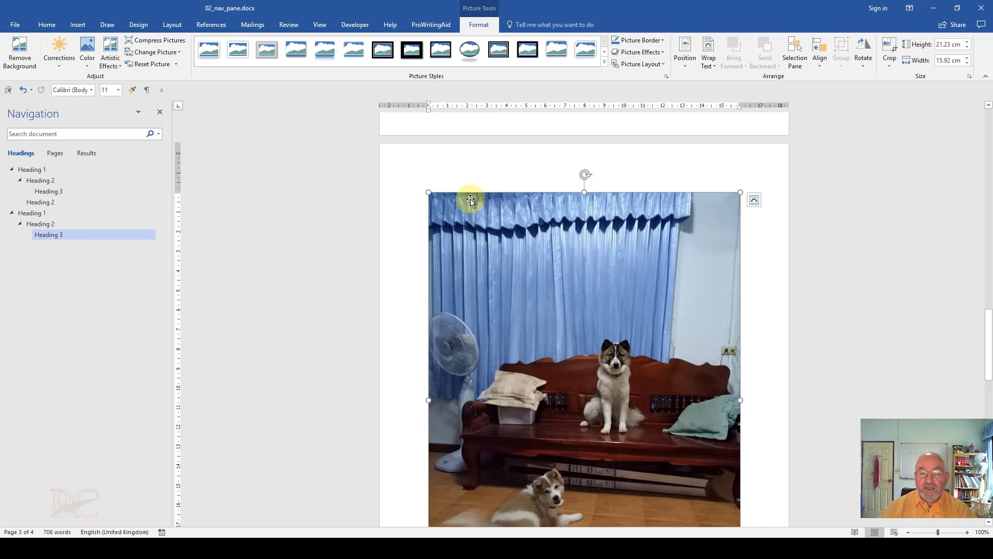
scroll(484, 209, down, 1)
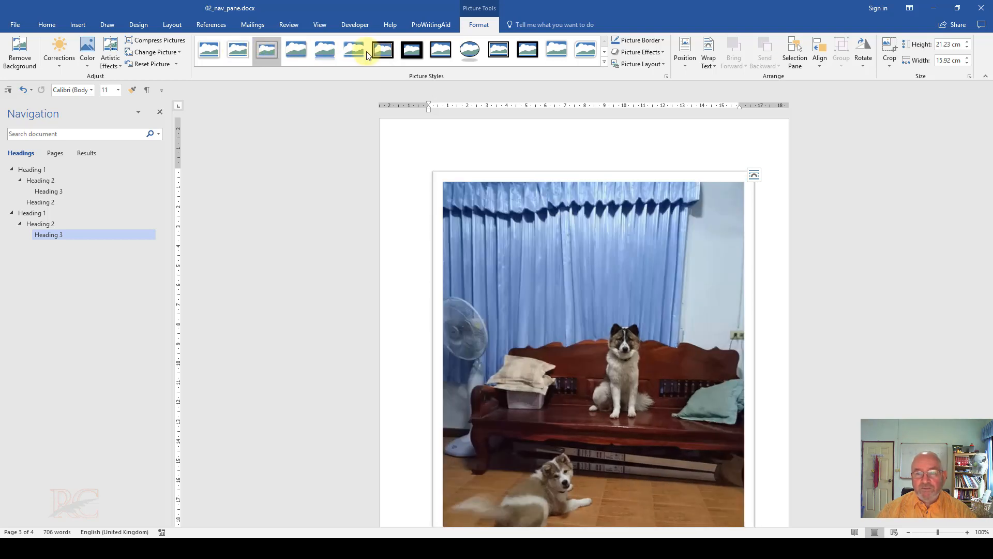
click(499, 51)
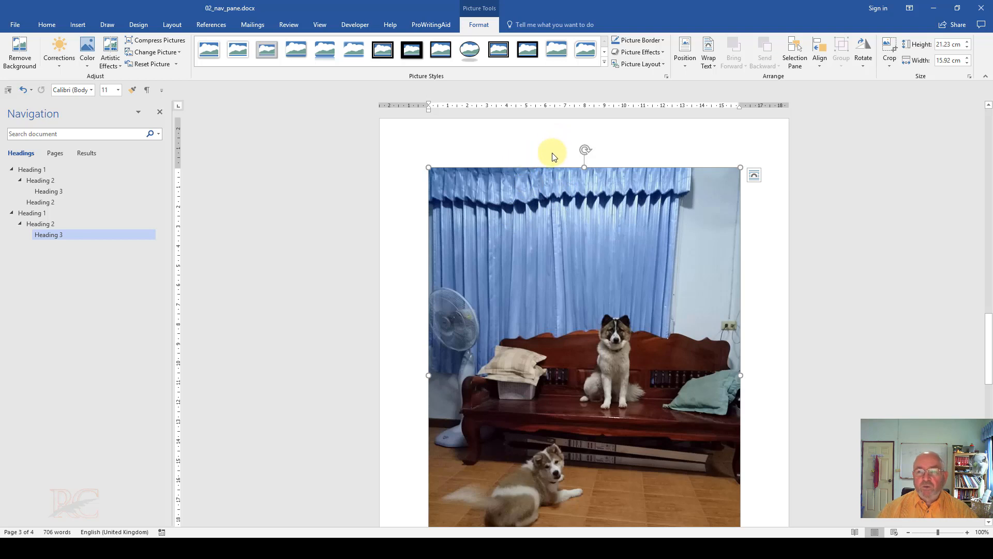
- Open the picture's size and position settings and review its height and width scale values
right_click(510, 202)
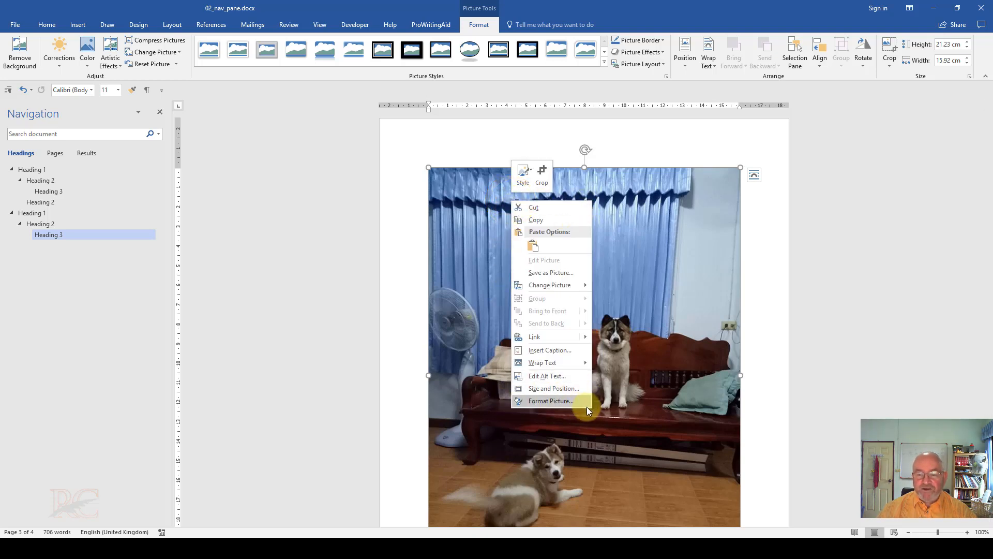
click(563, 388)
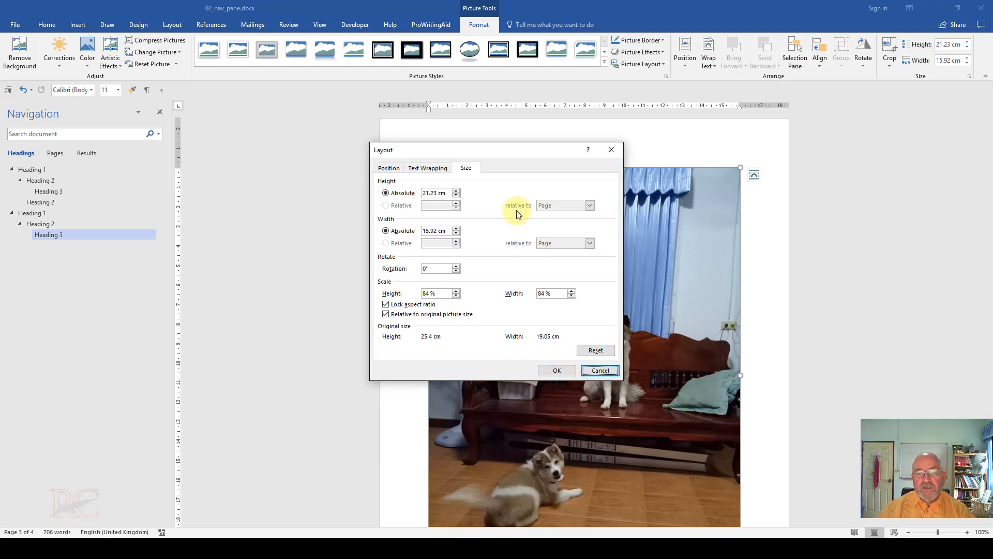
drag(507, 151, 509, 151)
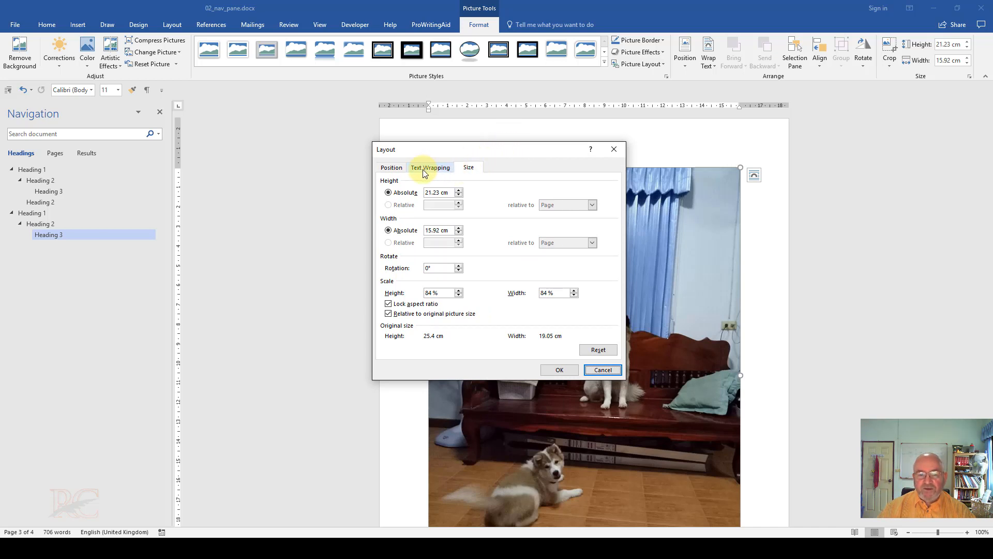
drag(443, 293, 412, 292)
drag(558, 293, 526, 292)
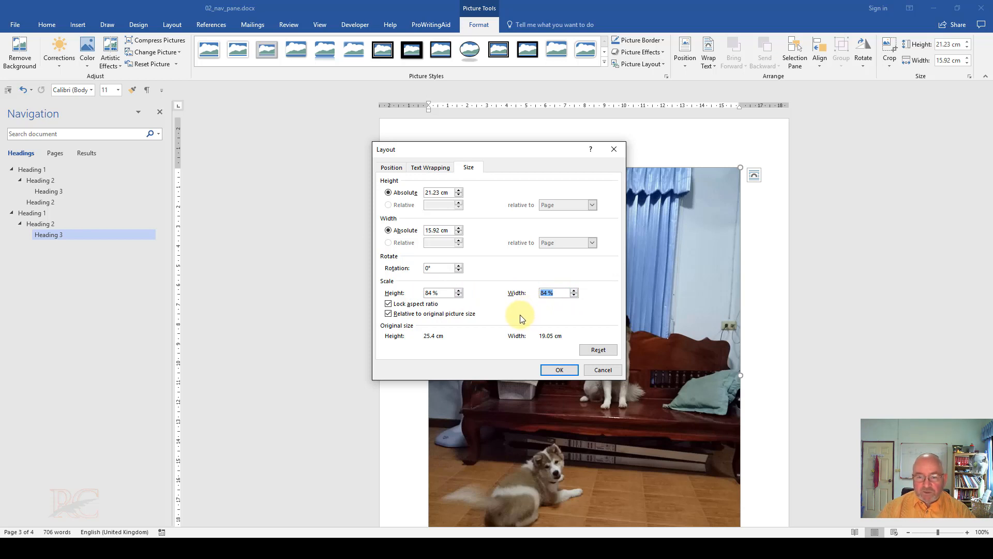
click(544, 300)
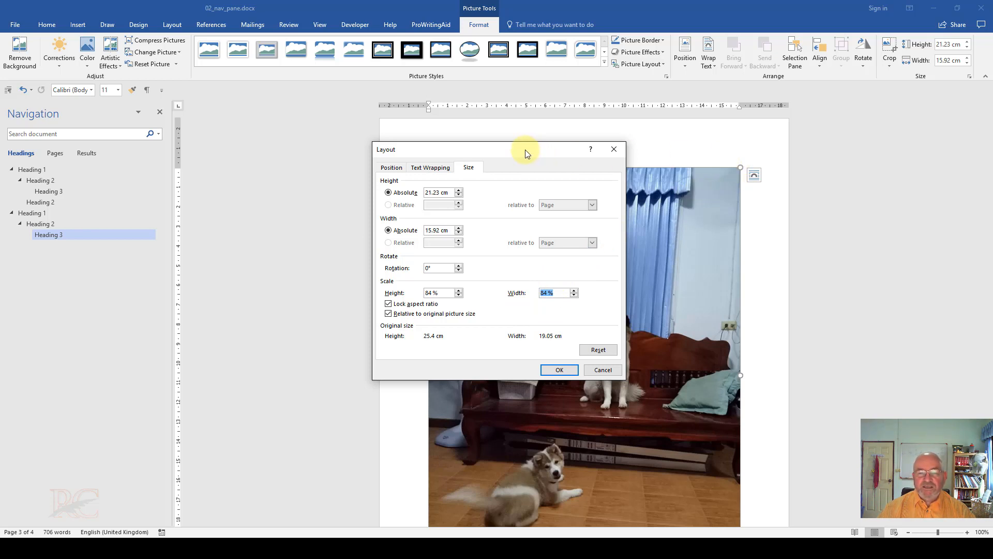
drag(526, 150, 559, 200)
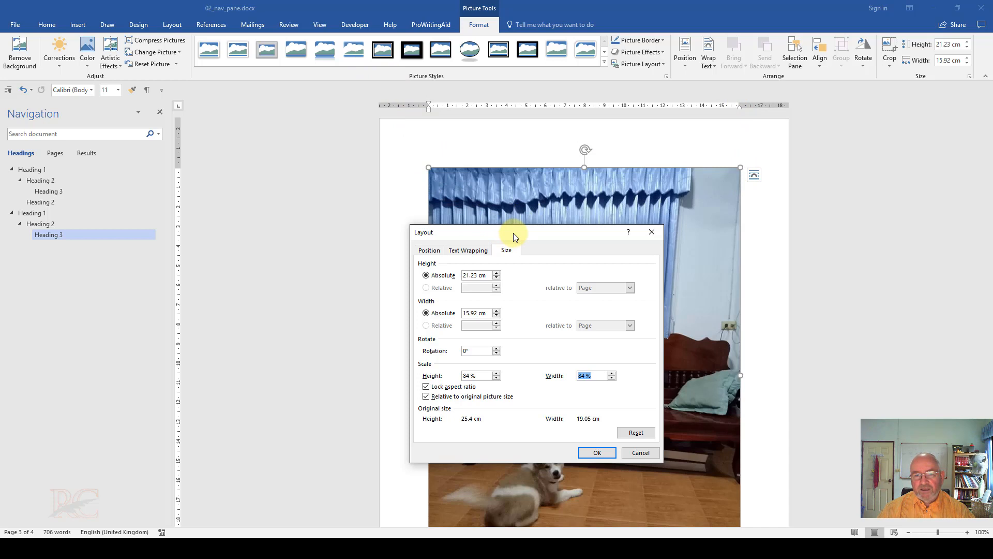
click(641, 453)
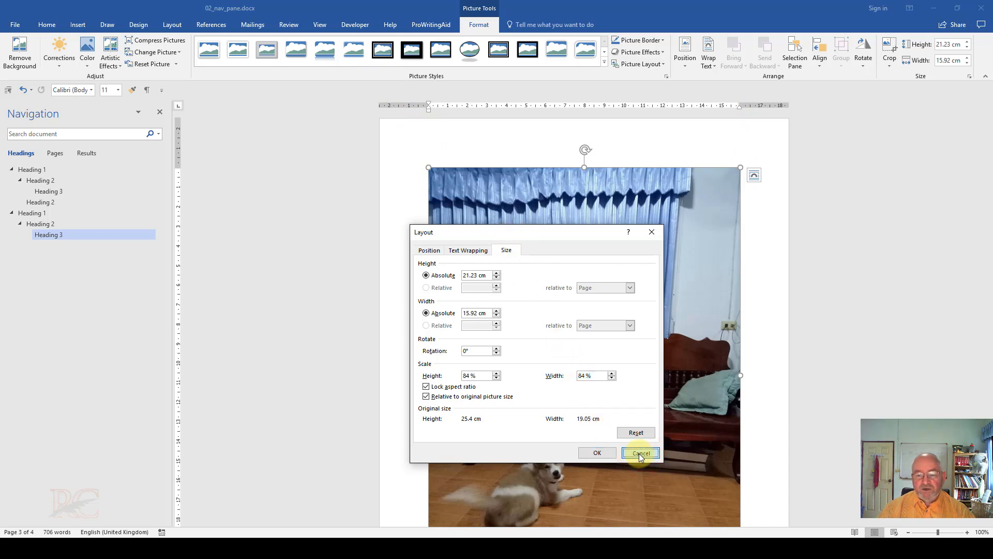
- Try out the Square, Tight, Through, Top and bottom, Behind text, In front of text and In line with text wrapping styles for the picture
click(471, 253)
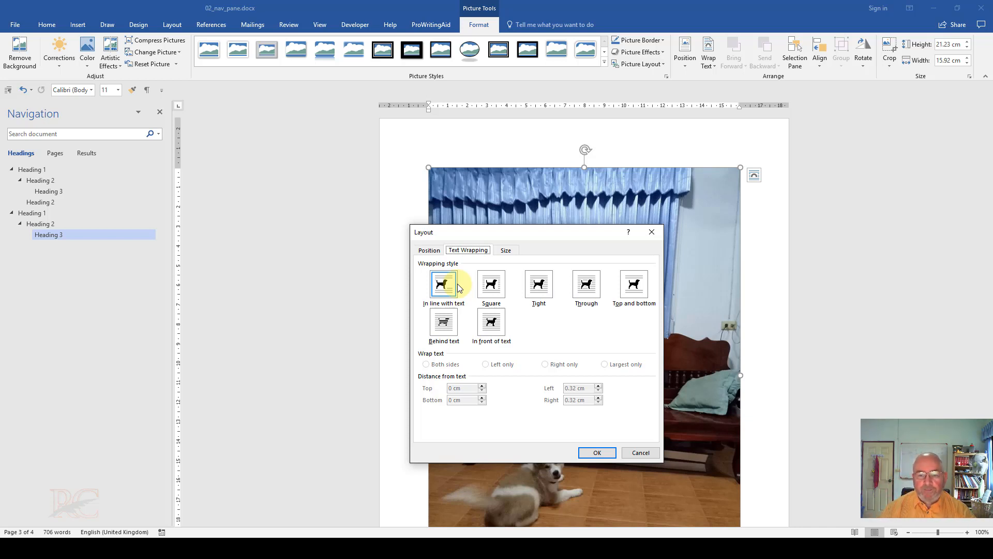
click(497, 290)
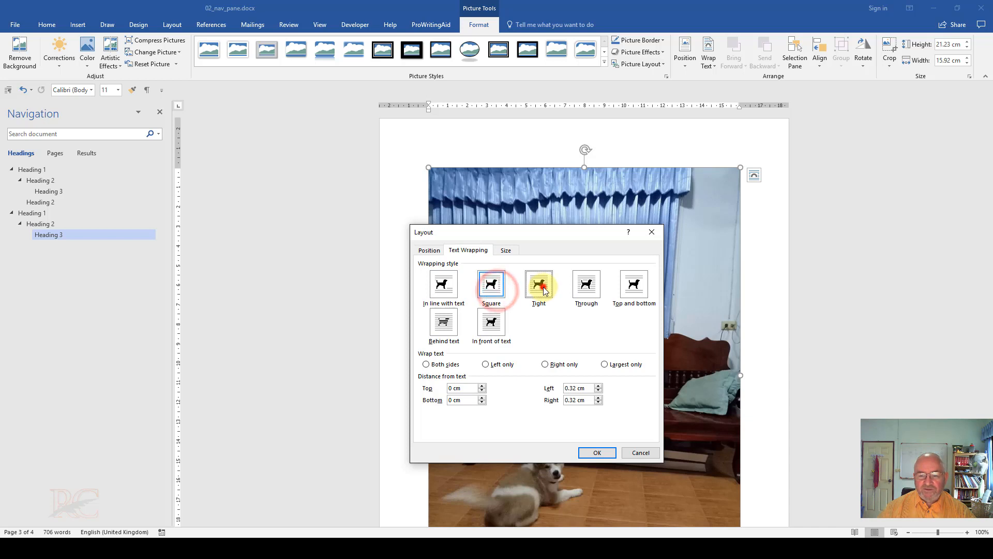
click(539, 284)
click(587, 284)
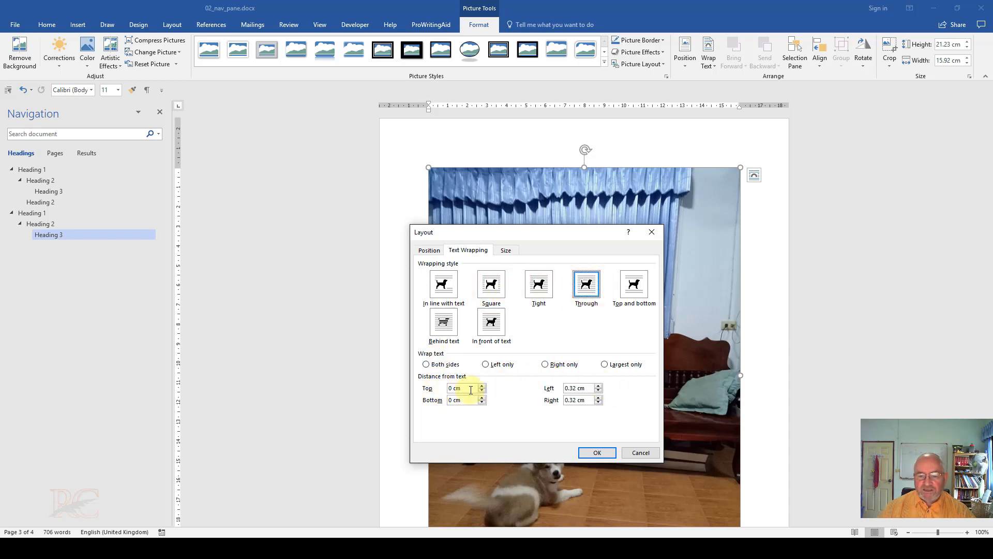
click(634, 284)
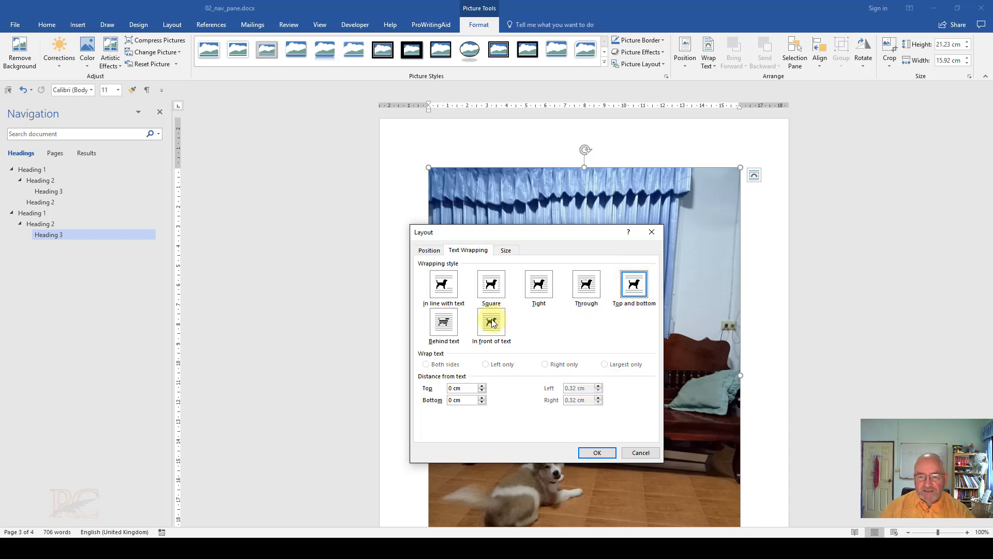
click(491, 323)
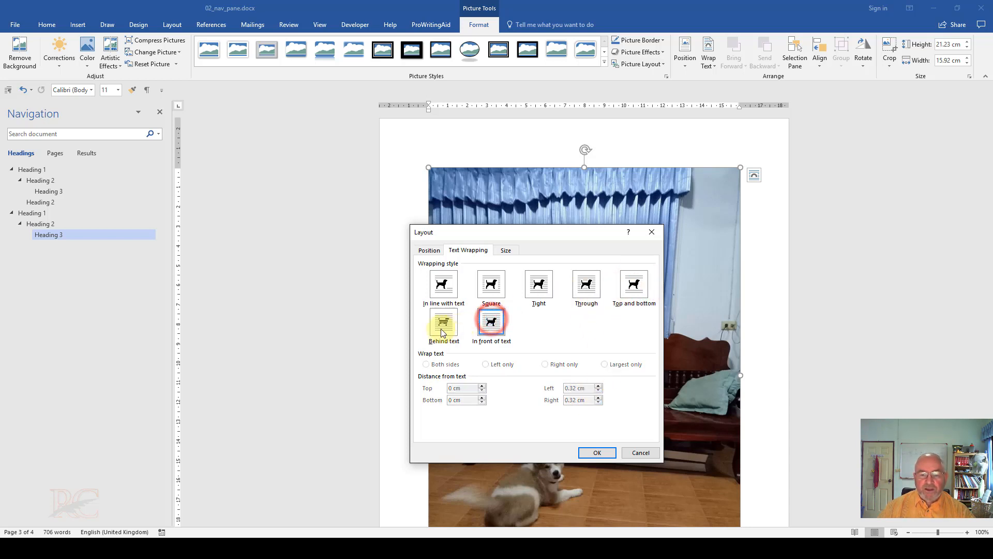
click(443, 322)
click(491, 322)
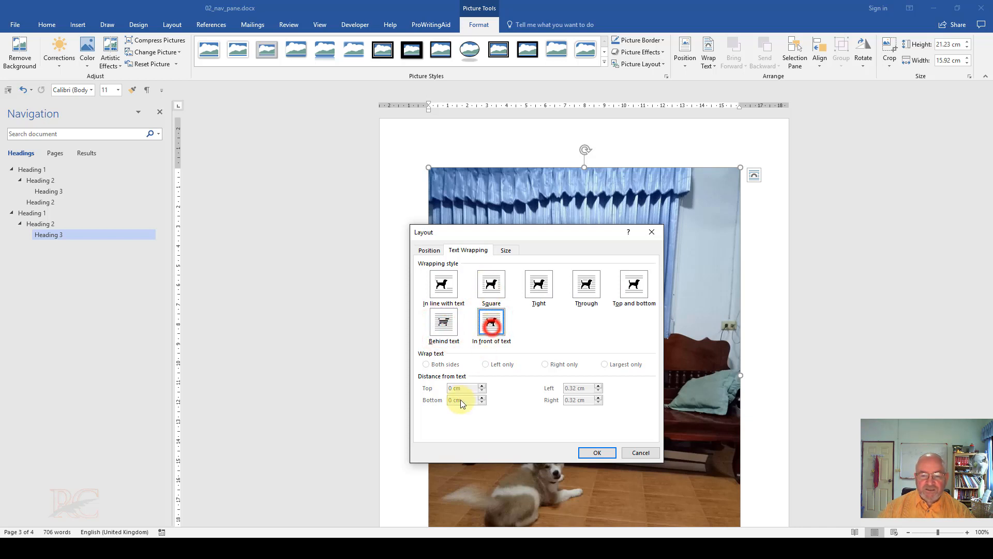
click(451, 331)
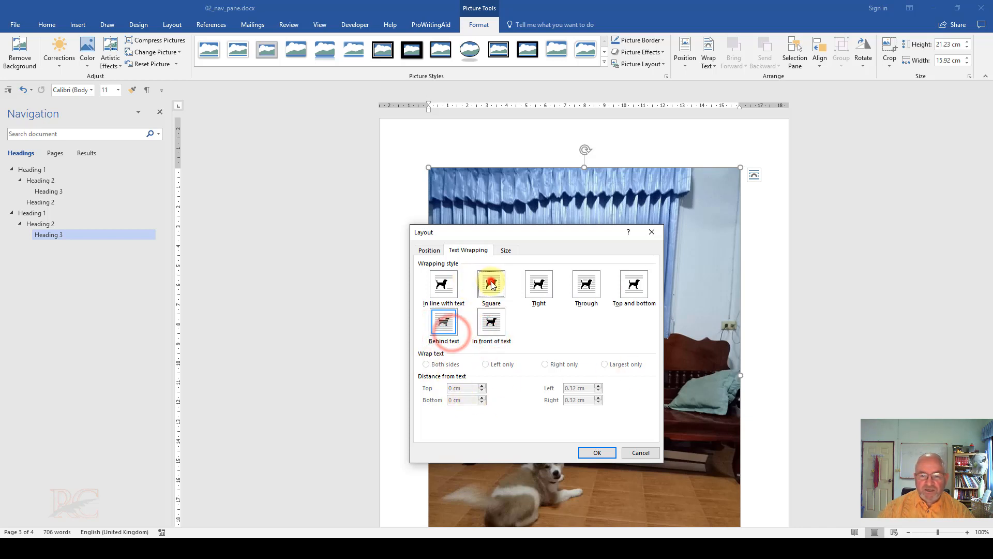
click(490, 283)
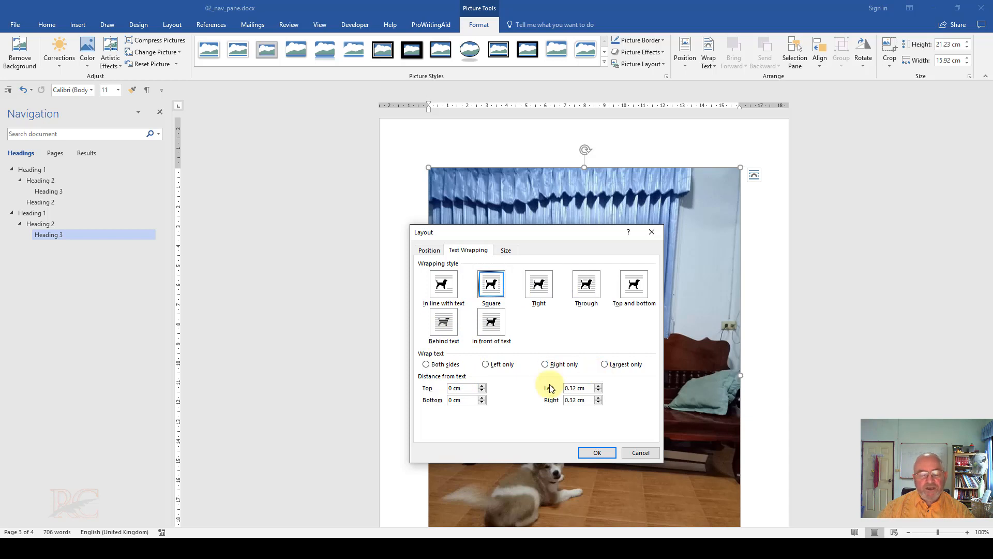
click(441, 288)
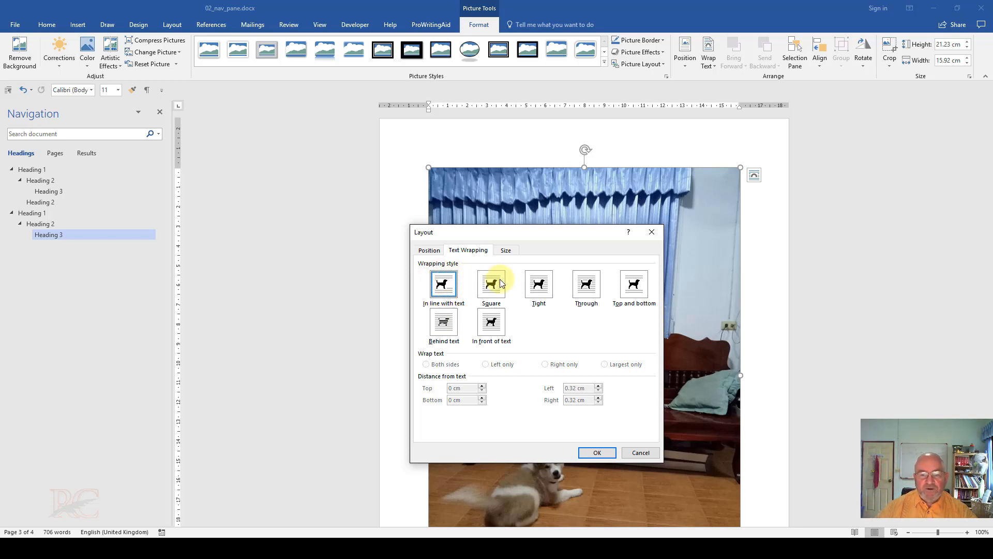
- Apply the In front of text wrapping style to the picture and check how it covers the text around it
click(498, 321)
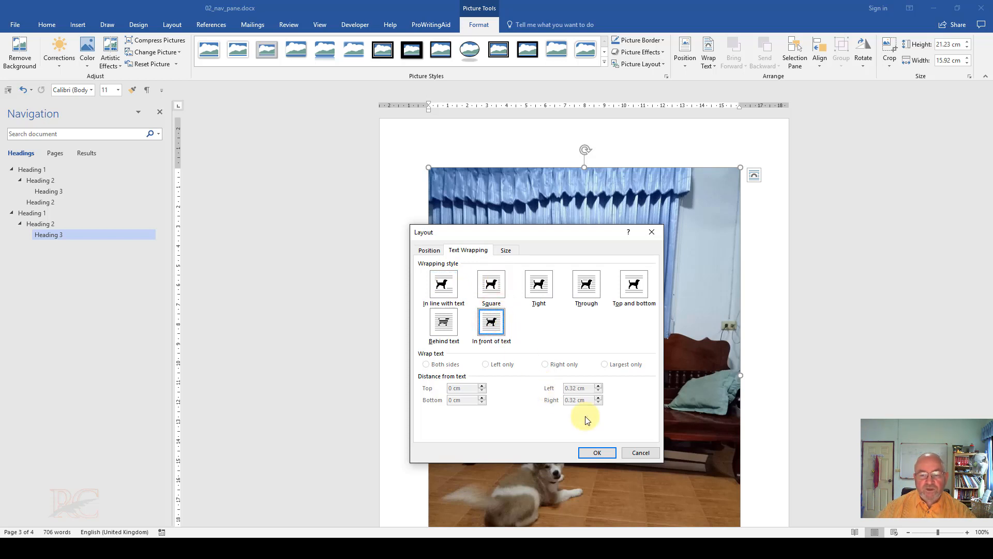
click(606, 453)
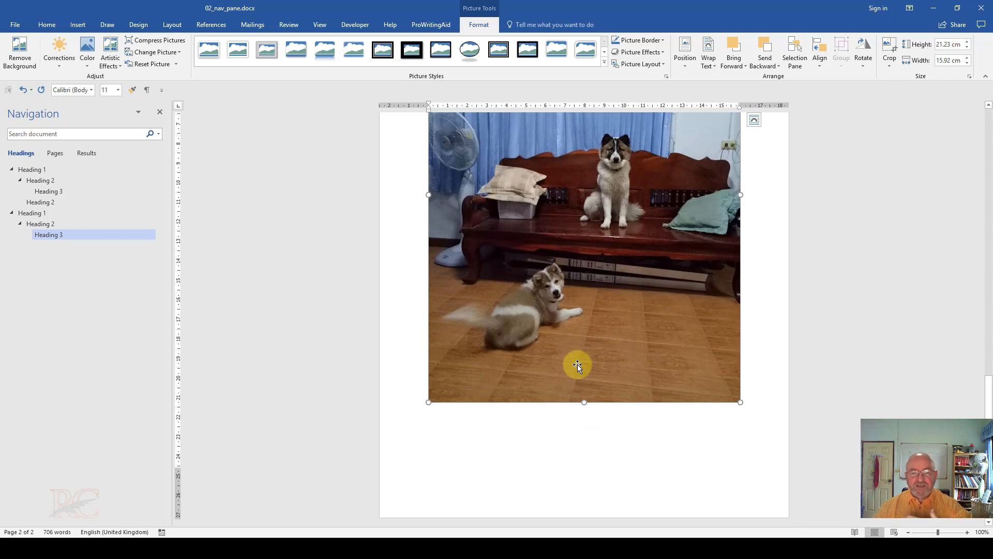
scroll(577, 364, up, 15)
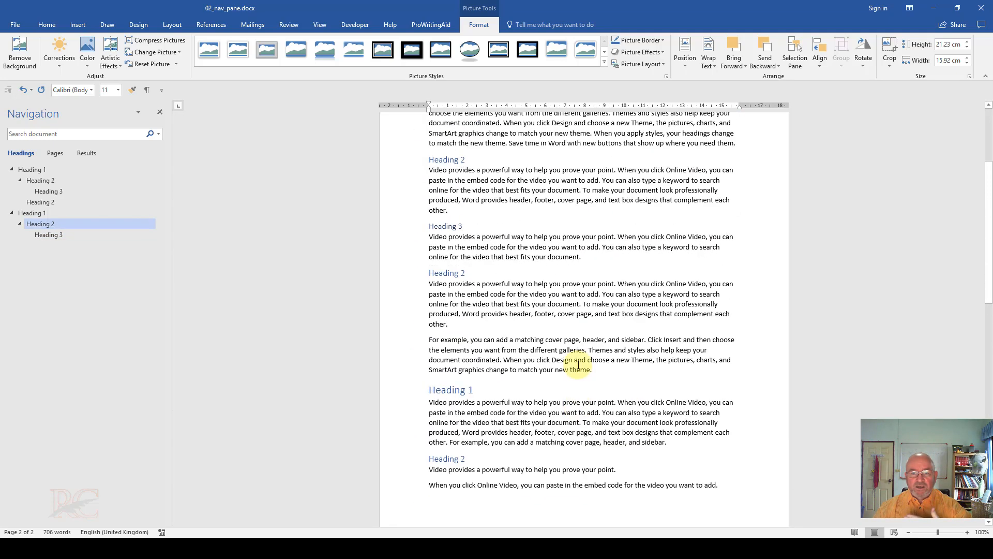
scroll(579, 364, down, 15)
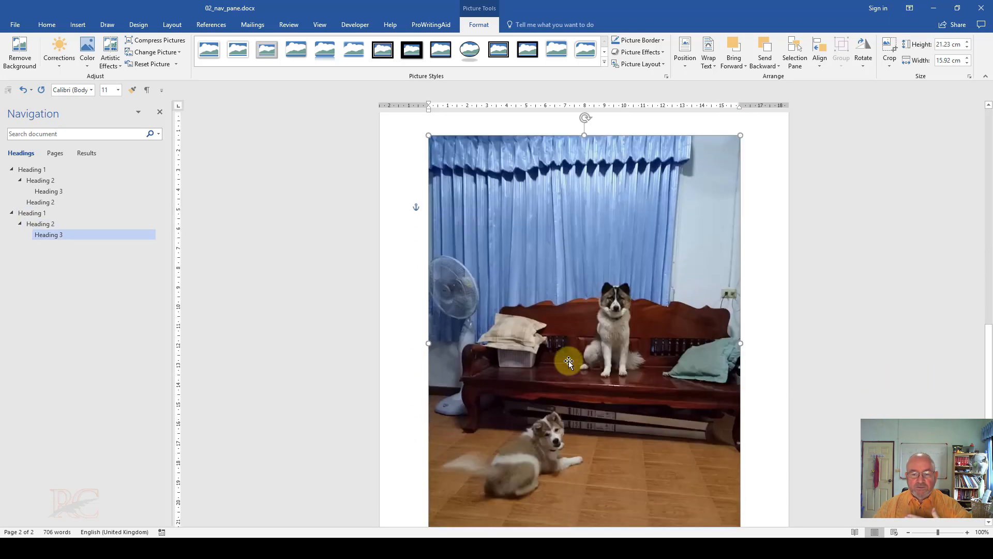
scroll(566, 361, up, 8)
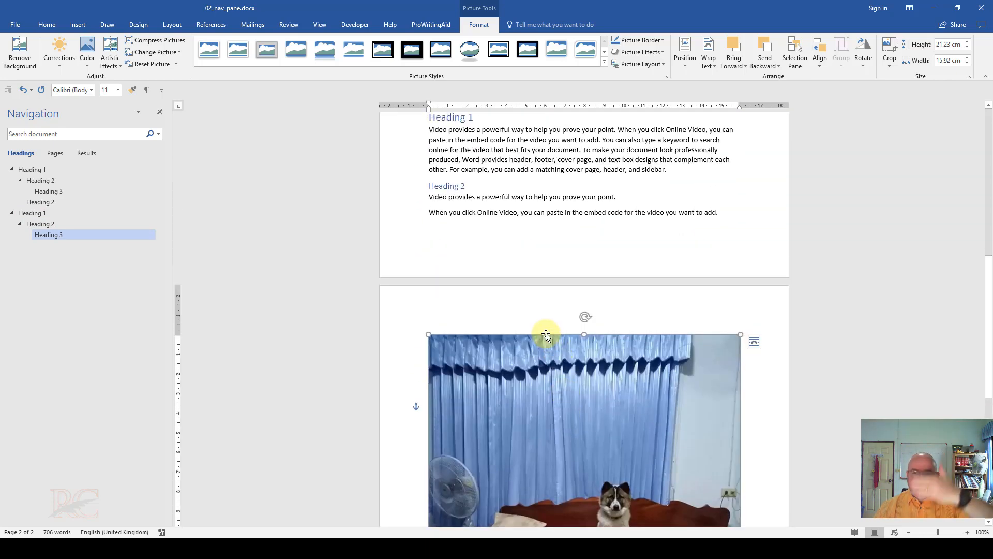
- Undo the wrapping change, select the body text below the picture for comparison, and redo the wrapping change
key(ctrl+z)
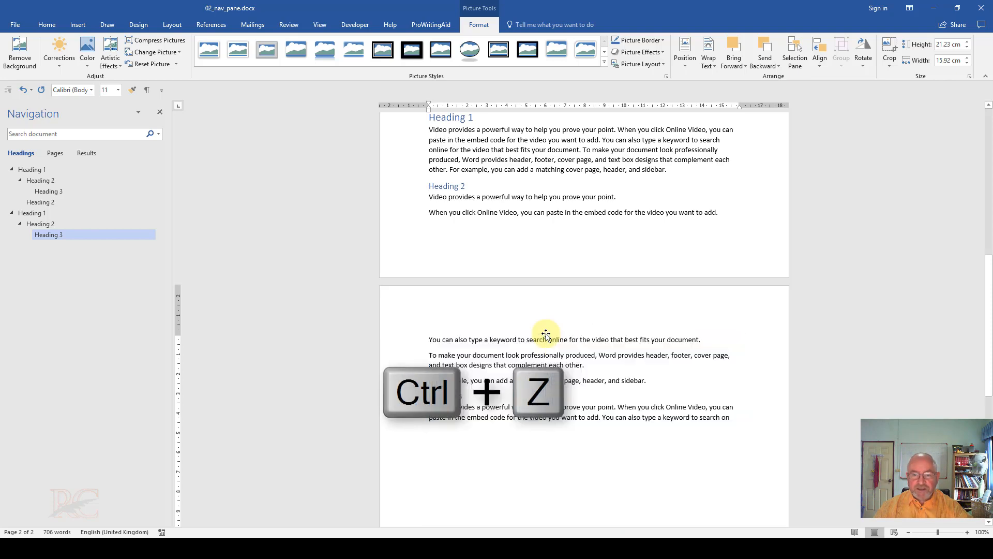
scroll(545, 335, down, 7)
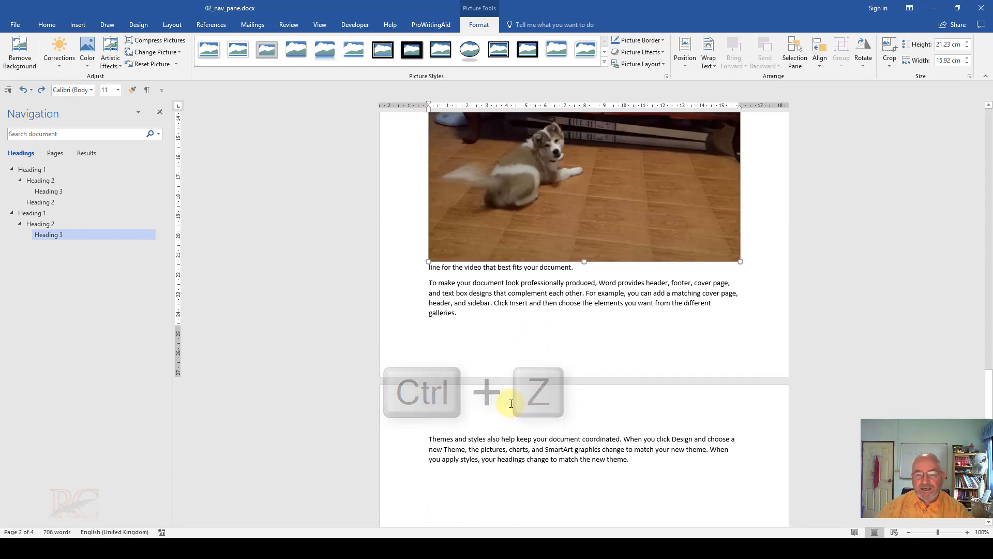
click(439, 288)
drag(637, 459, 421, 266)
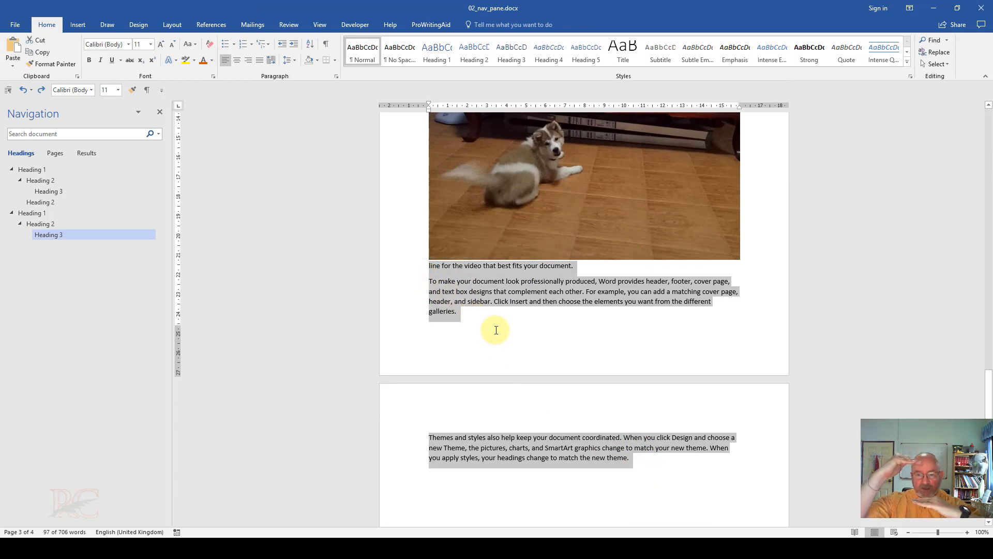
key(ctrl+y)
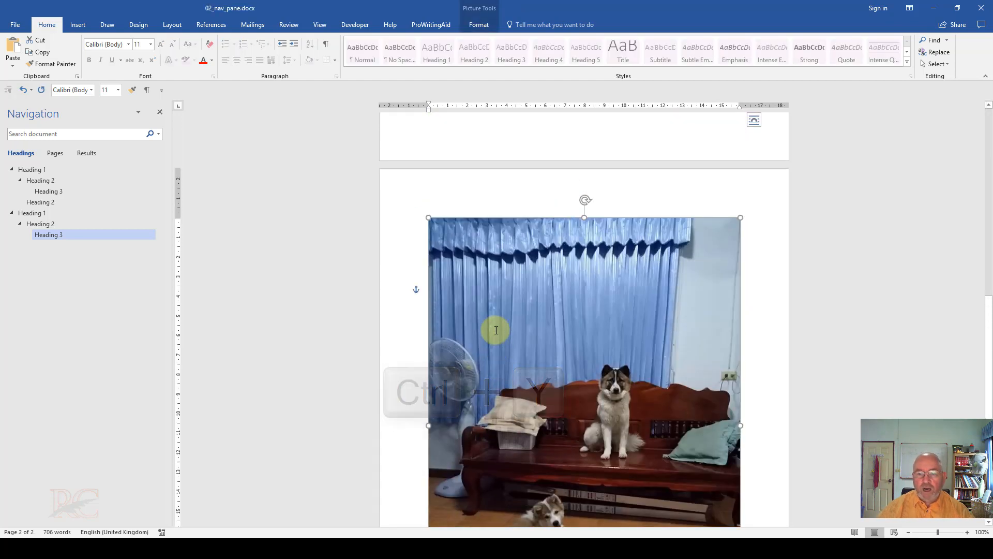
- Move the picture up to the first page, over the text just below the first Heading 1 and its opening line
scroll(545, 218, up, 5)
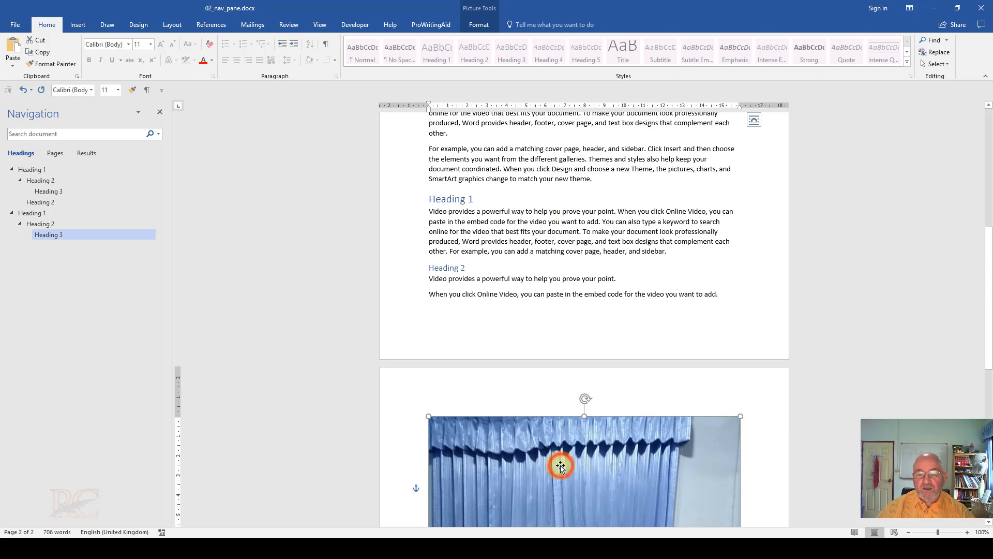
drag(560, 466, 563, 151)
scroll(566, 248, up, 3)
scroll(570, 352, up, 3)
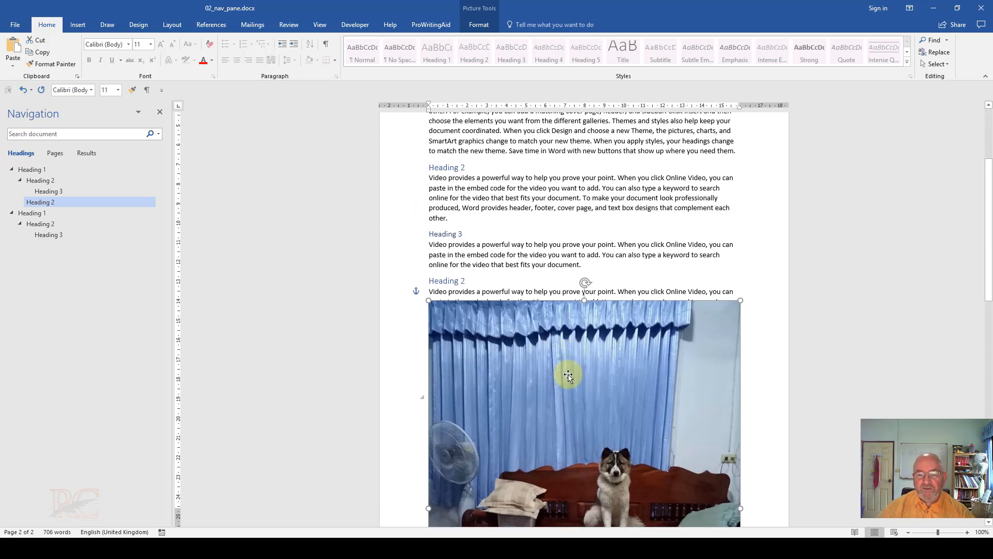
drag(568, 377, 574, 148)
scroll(576, 339, up, 2)
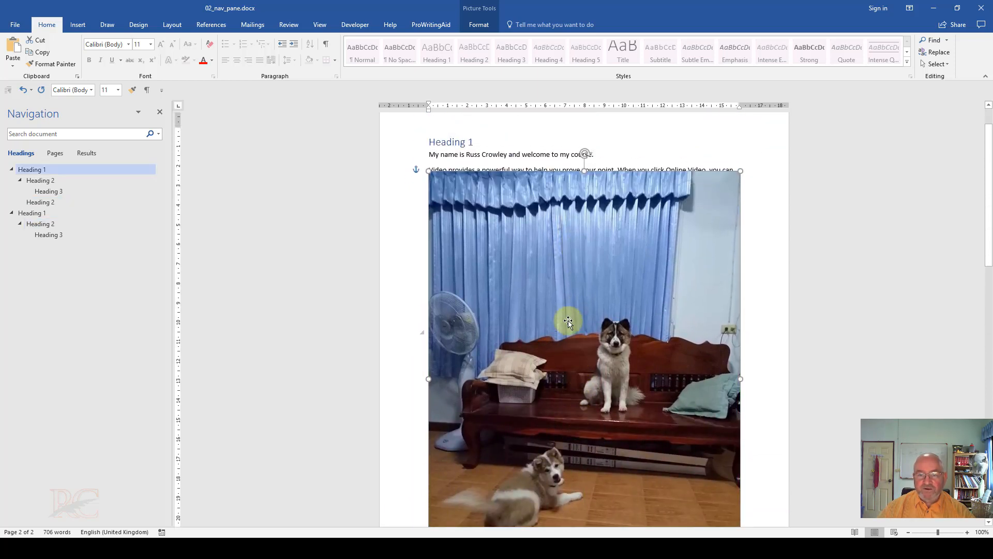
- Preview the text wrapping options on the picture and review its size settings without changing them
right_click(541, 282)
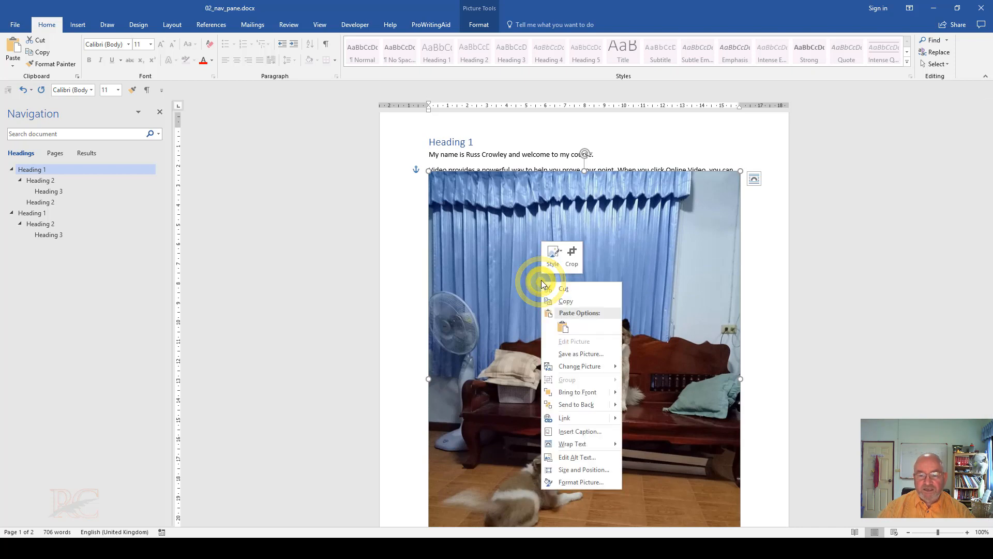
mouse_move(586, 445)
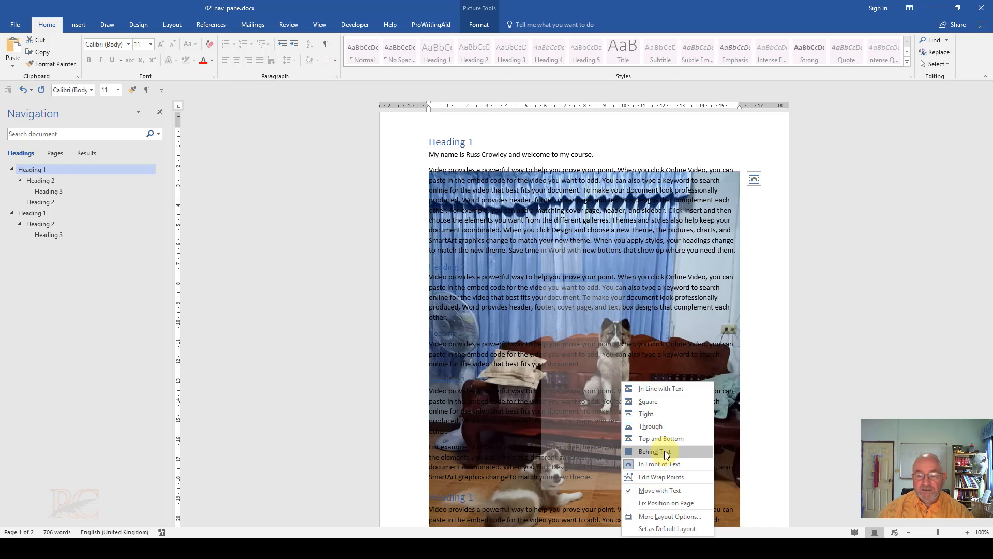
click(678, 516)
click(509, 251)
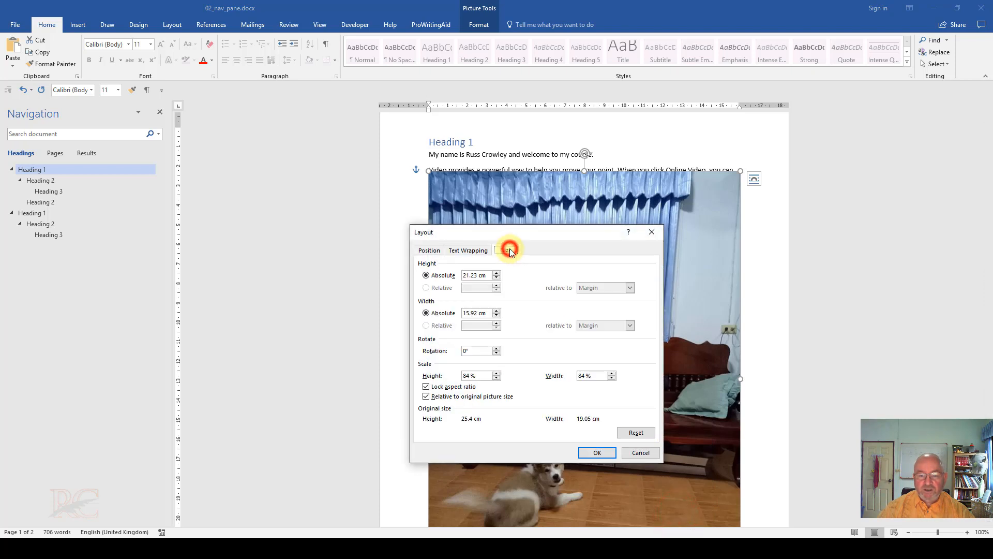
drag(514, 233, 281, 143)
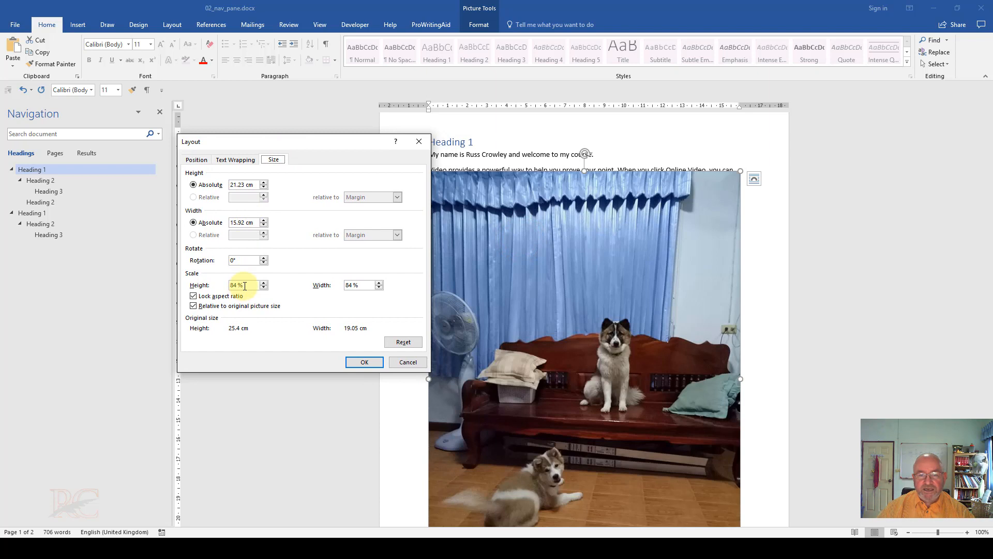
drag(271, 138, 239, 133)
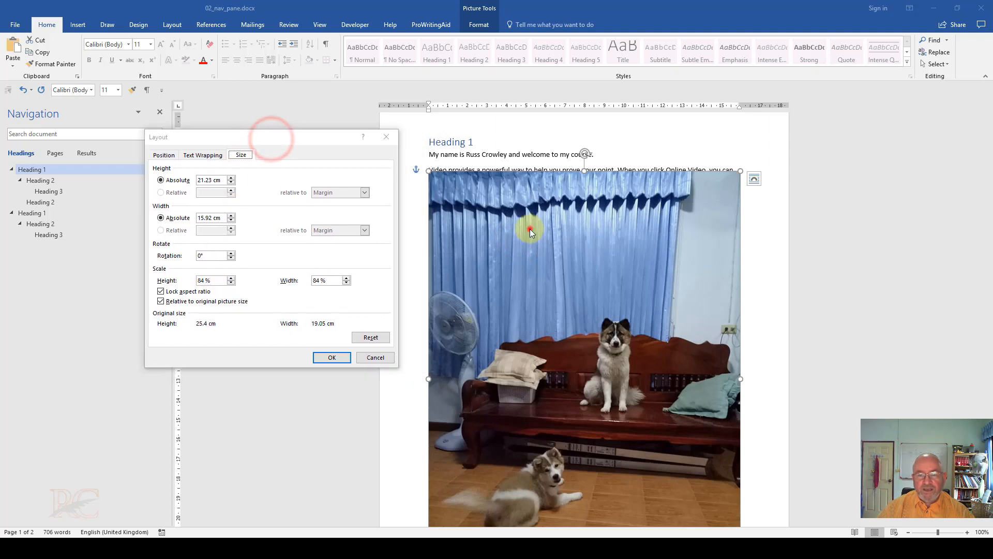
click(381, 357)
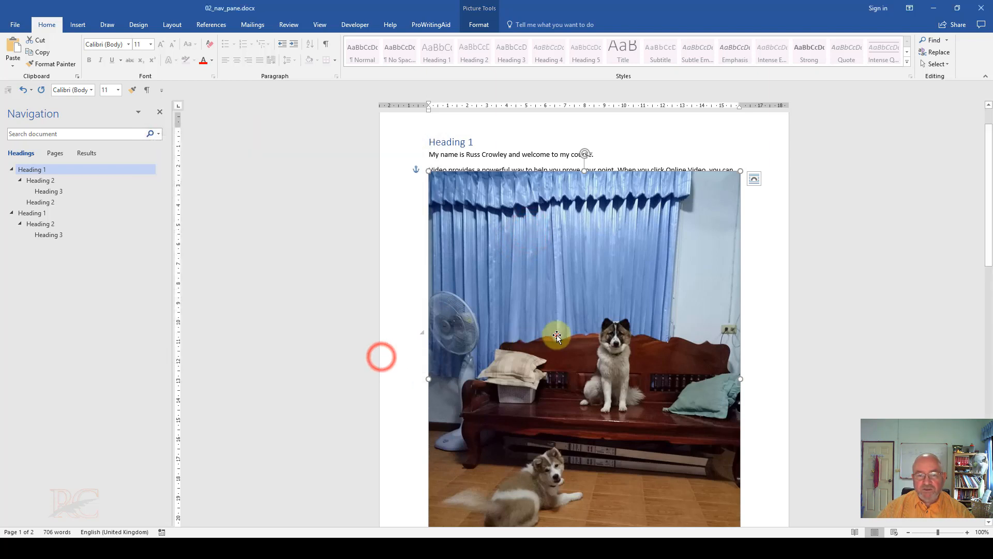
- Move the picture to the top-left corner of the first page and set its scale to 100% with the aspect ratio locked
drag(556, 337, 508, 278)
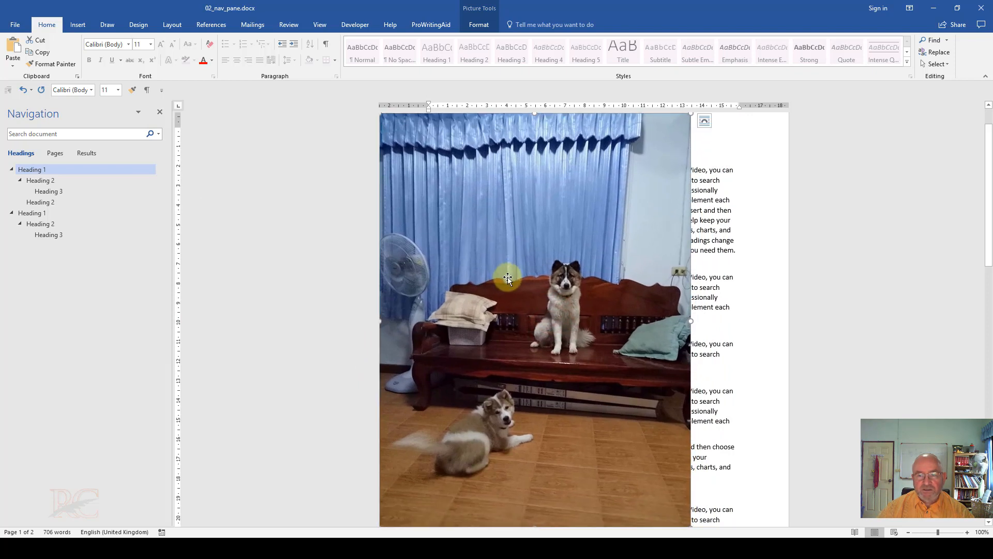
right_click(517, 270)
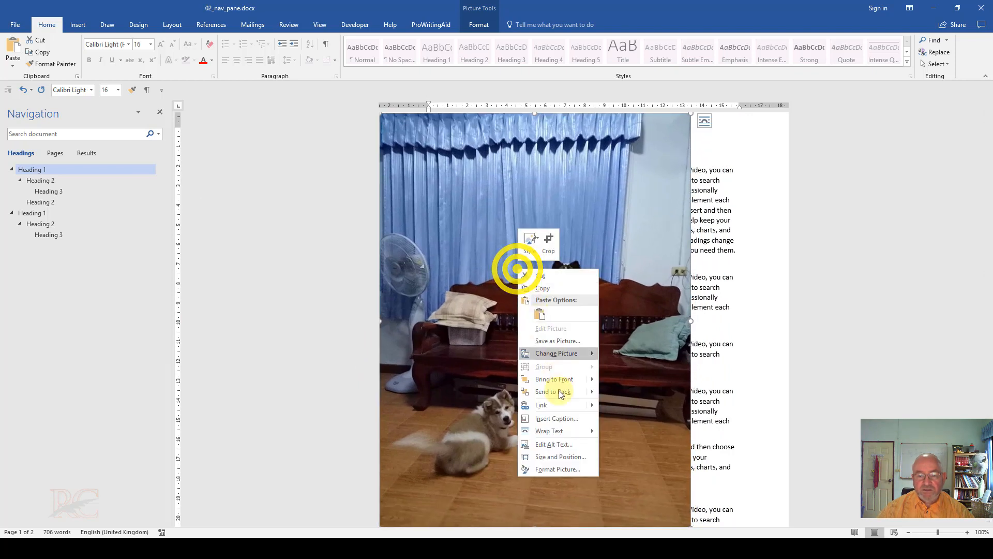
click(574, 458)
double_click(220, 280)
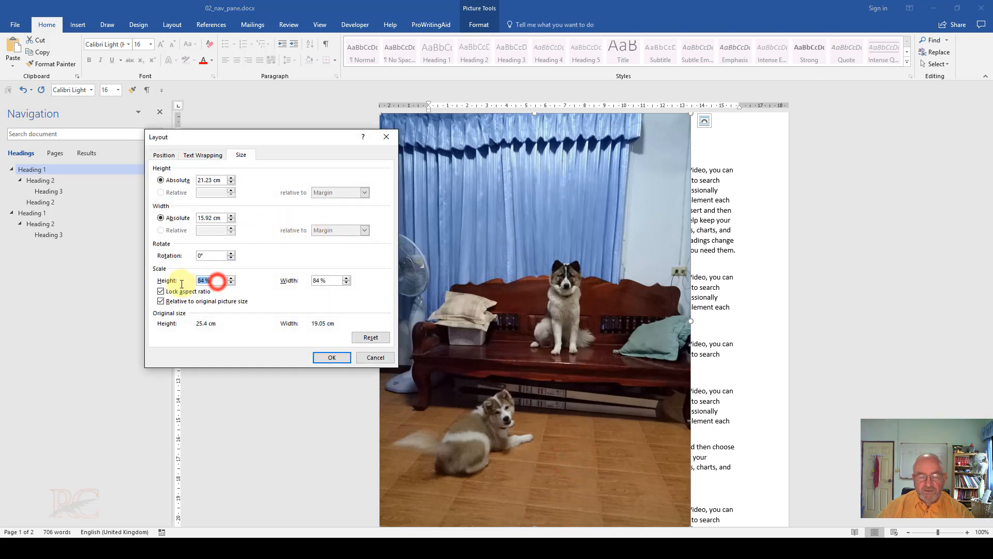
text(100)
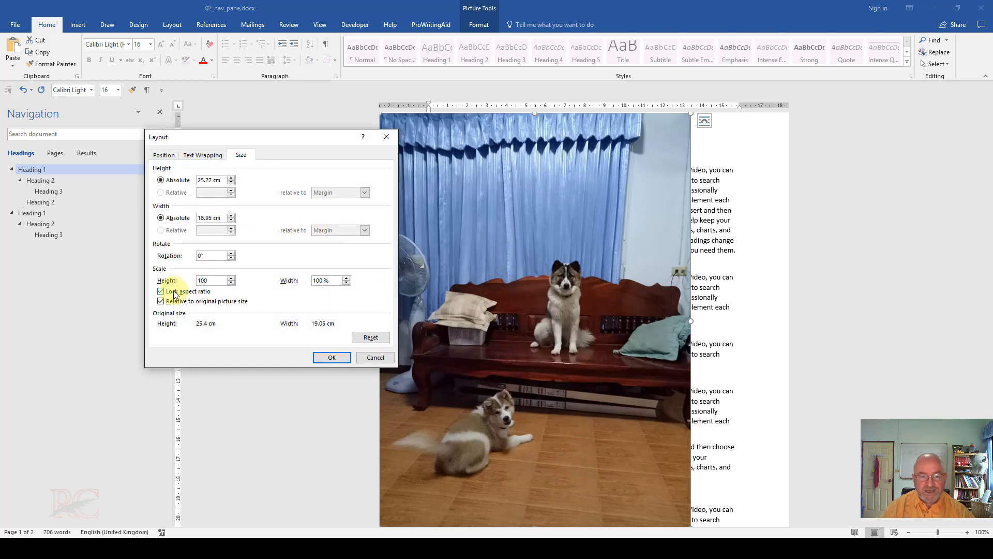
double_click(204, 280)
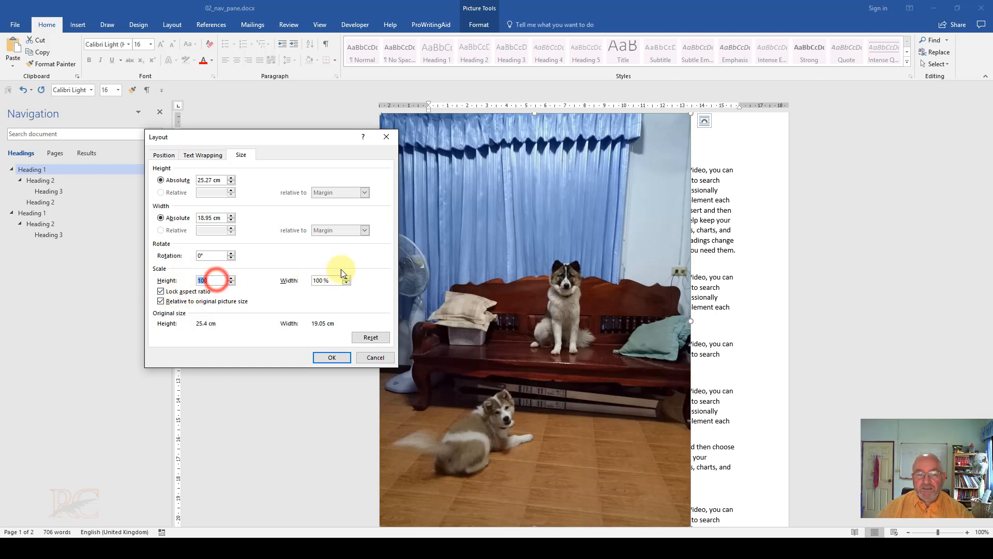
click(331, 358)
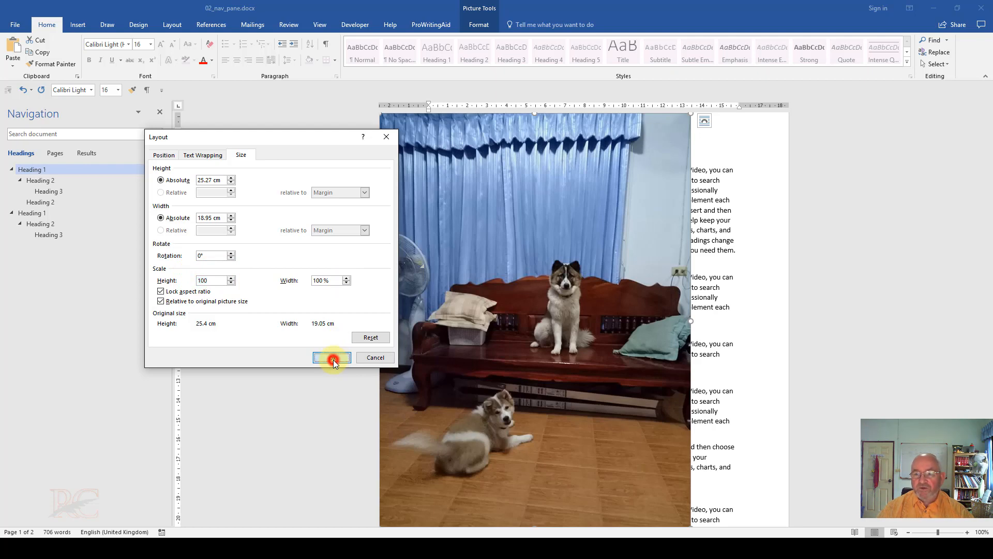
- Reposition the enlarged picture so it sits centred between the side edges of the first page, slightly below its top edge
scroll(603, 367, up, 1)
scroll(603, 367, down, 5)
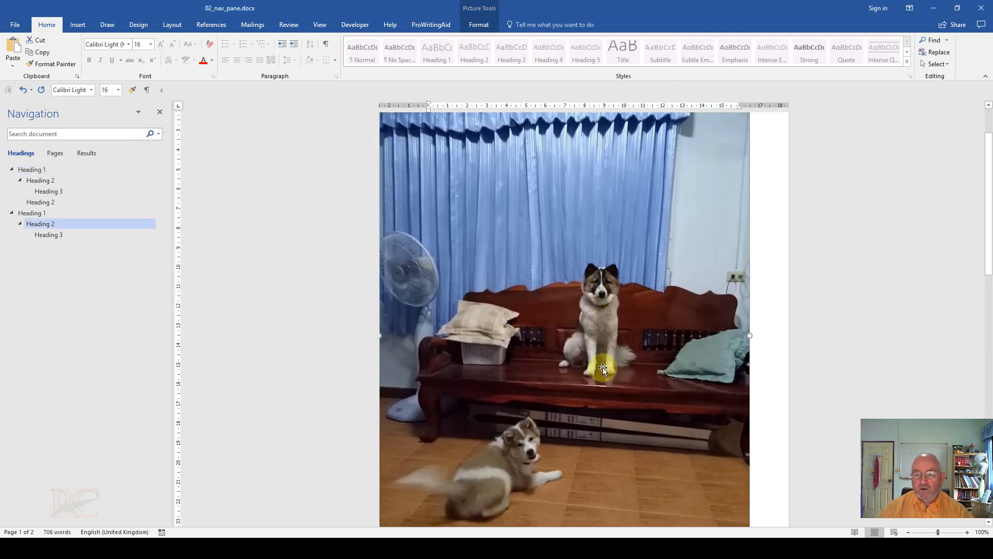
drag(606, 315, 622, 315)
scroll(622, 319, up, 3)
scroll(622, 319, up, 3)
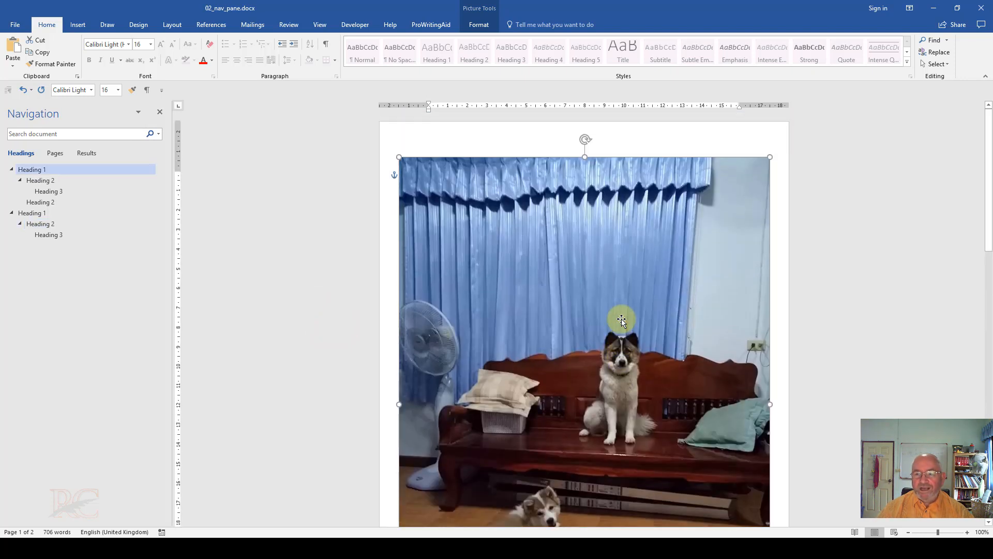
- Examine how far the enlarged picture extends over the first page, from its upper edge down to the page's end
scroll(603, 310, down, 8)
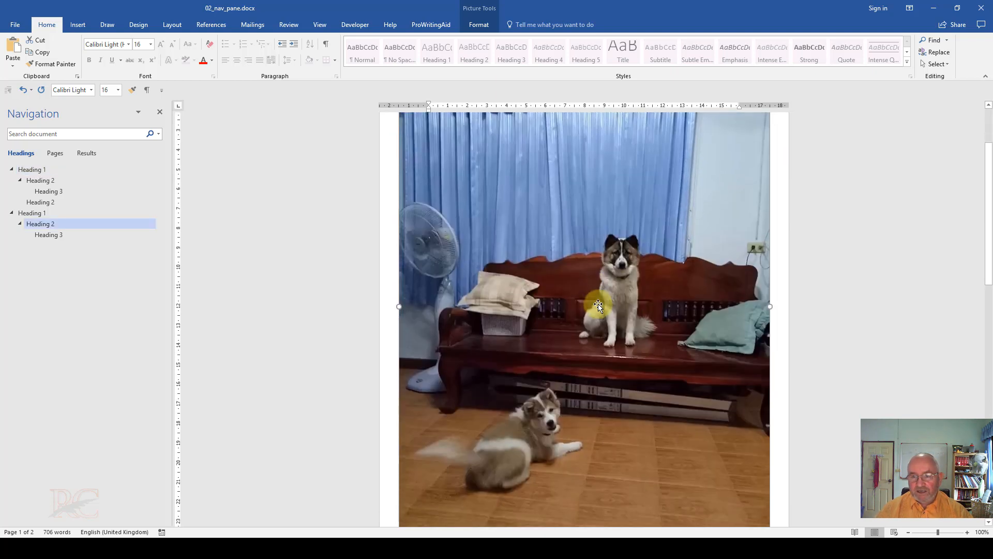
scroll(598, 305, up, 8)
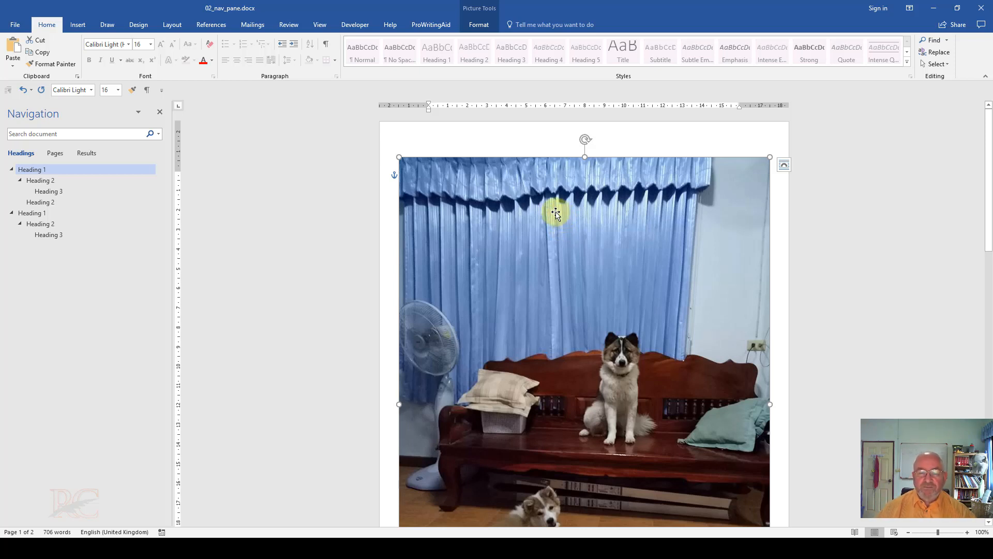
scroll(561, 257, down, 3)
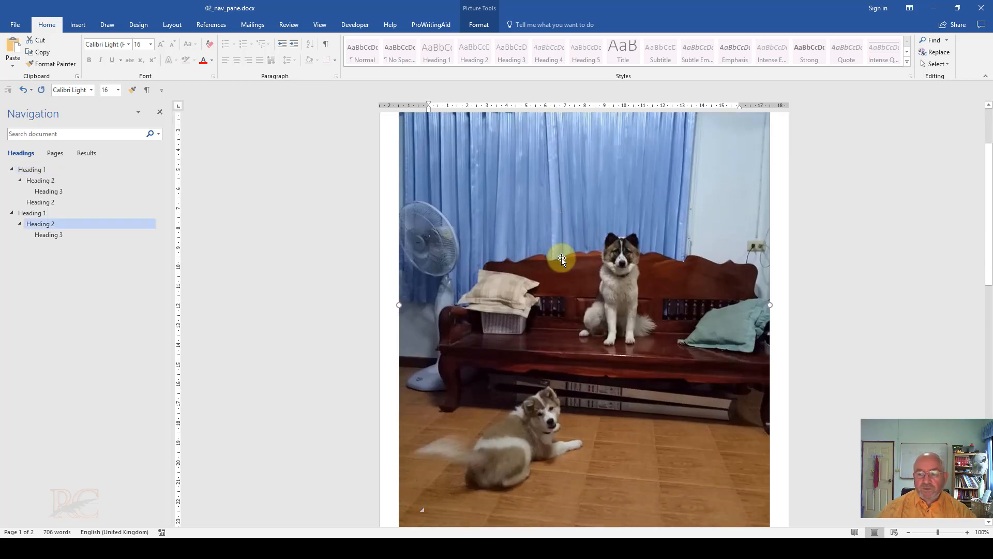
scroll(560, 257, down, 10)
scroll(561, 261, up, 7)
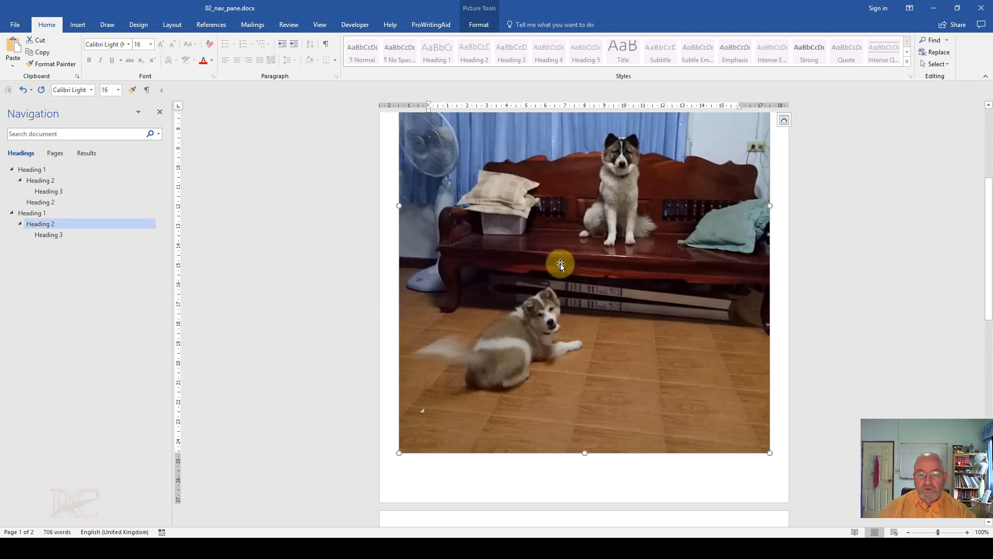
scroll(560, 265, up, 6)
scroll(559, 331, down, 2)
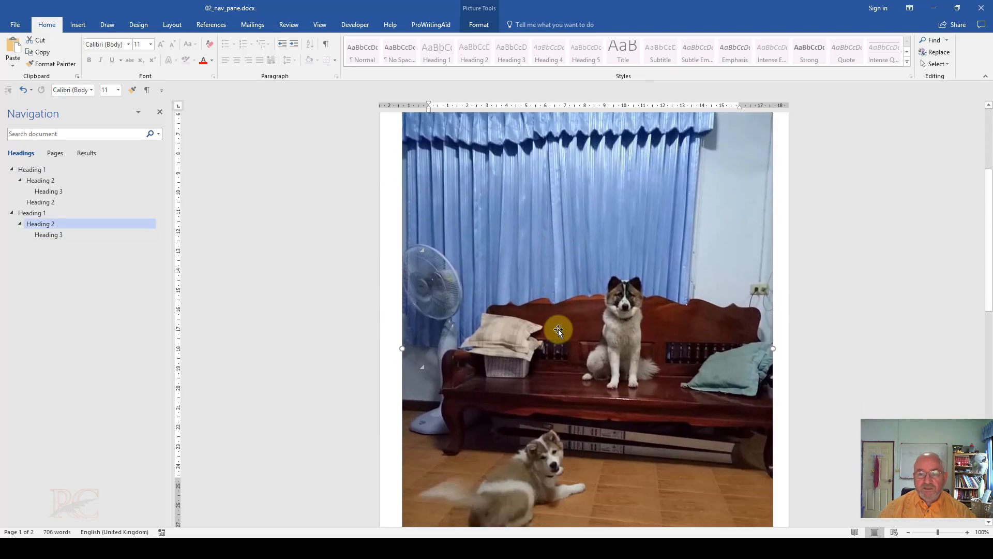
scroll(558, 329, up, 4)
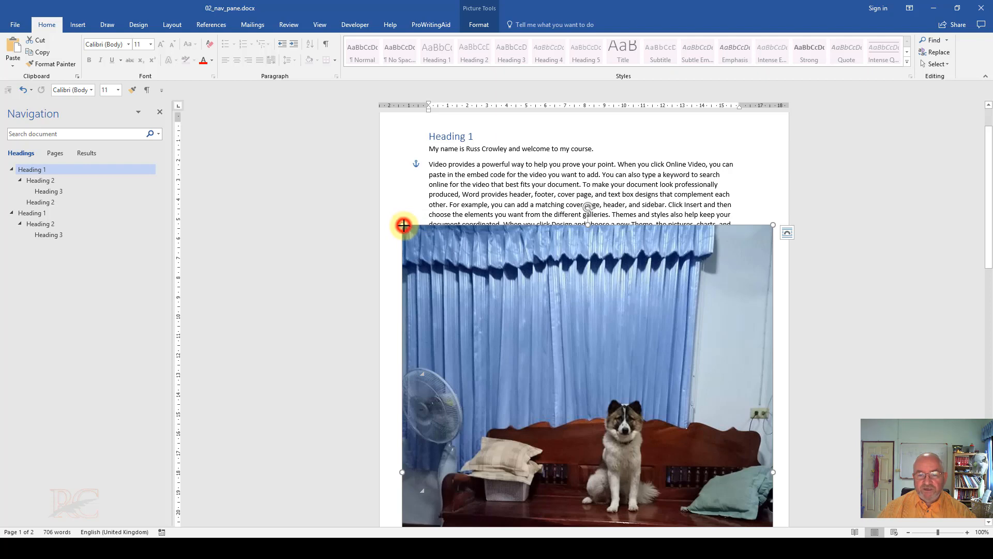
- Shrink the picture proportionally to about 8 cm wide from its upper-left corner, keeping its lower-right corner in place
drag(404, 226, 400, 221)
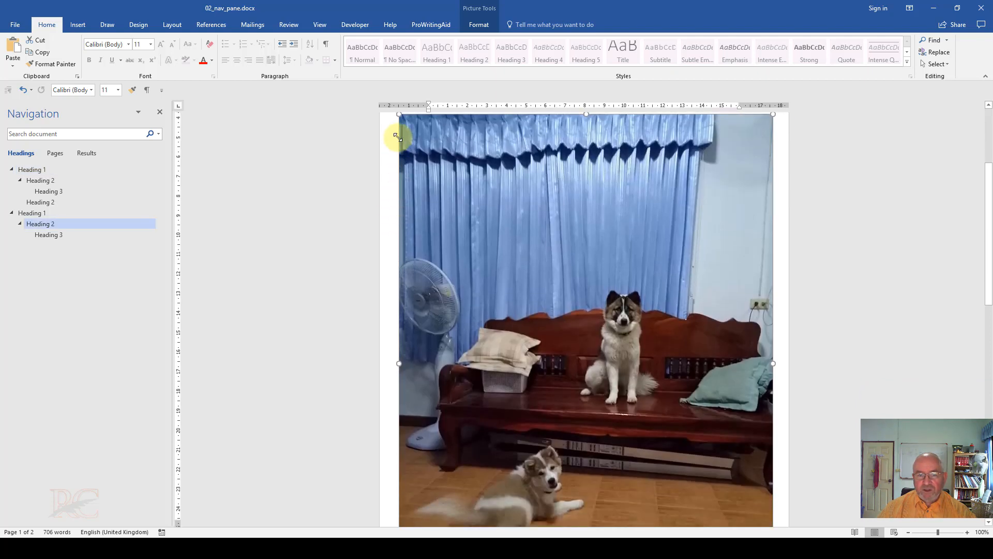
drag(397, 136, 396, 163)
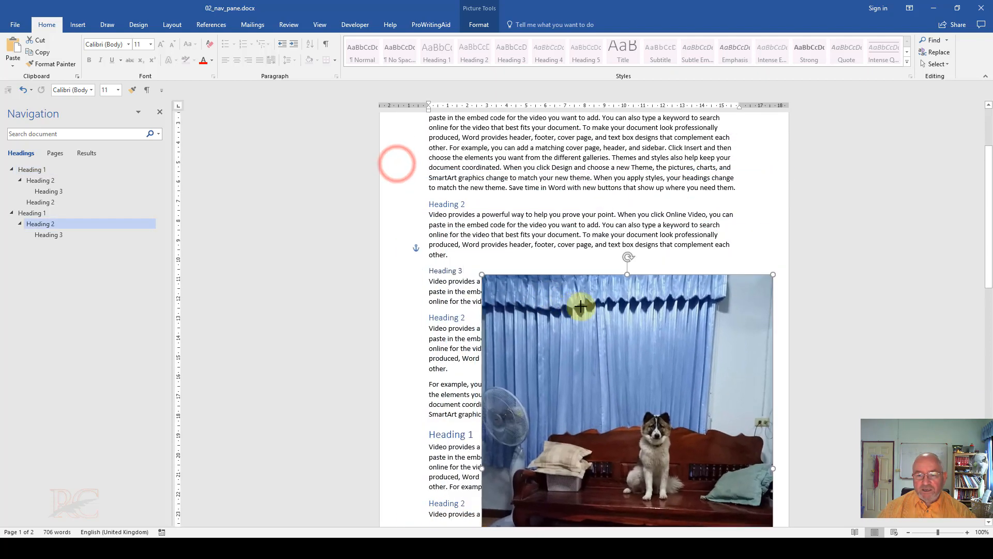
drag(581, 305, 711, 454)
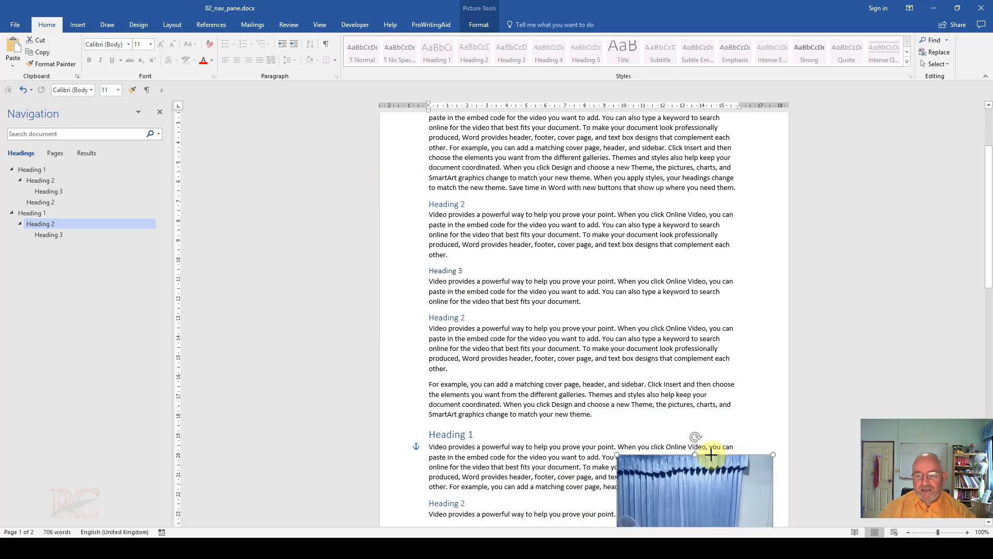
- Move the picture beside the right-hand text around the second Heading 1 and shrink it proportionally to about 5.6 cm wide by 7.4 cm high
scroll(708, 457, down, 11)
scroll(654, 211, up, 4)
drag(680, 286, 645, 182)
scroll(652, 191, up, 3)
drag(584, 218, 629, 272)
drag(667, 342, 672, 316)
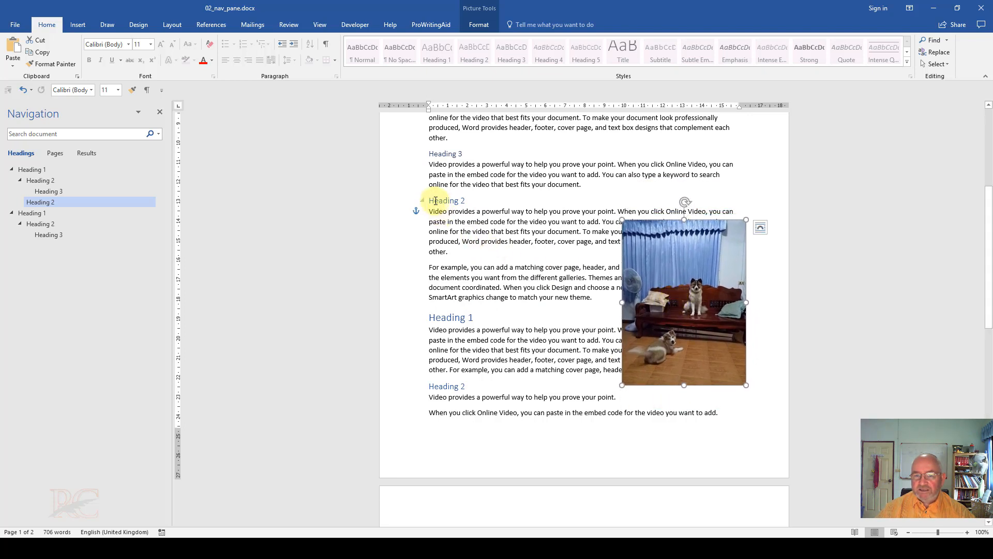
drag(746, 385, 731, 365)
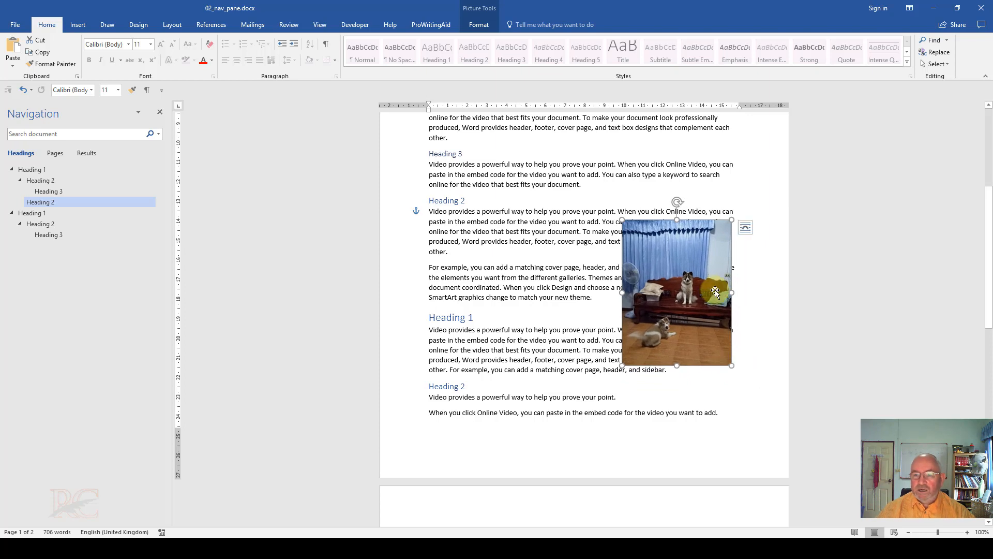
click(709, 291)
drag(709, 291, 707, 289)
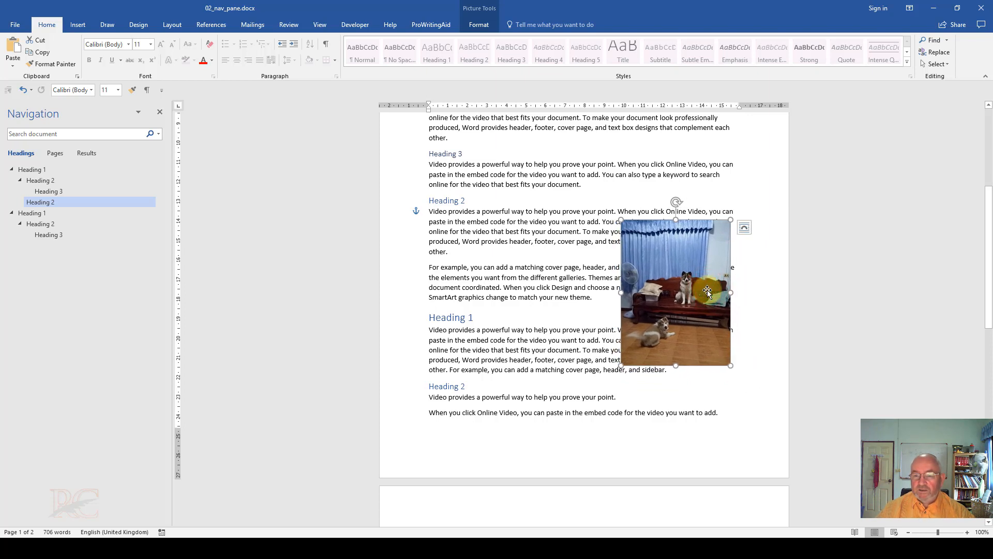
- Check the picture's scale values and set its text wrapping style to Square
right_click(686, 275)
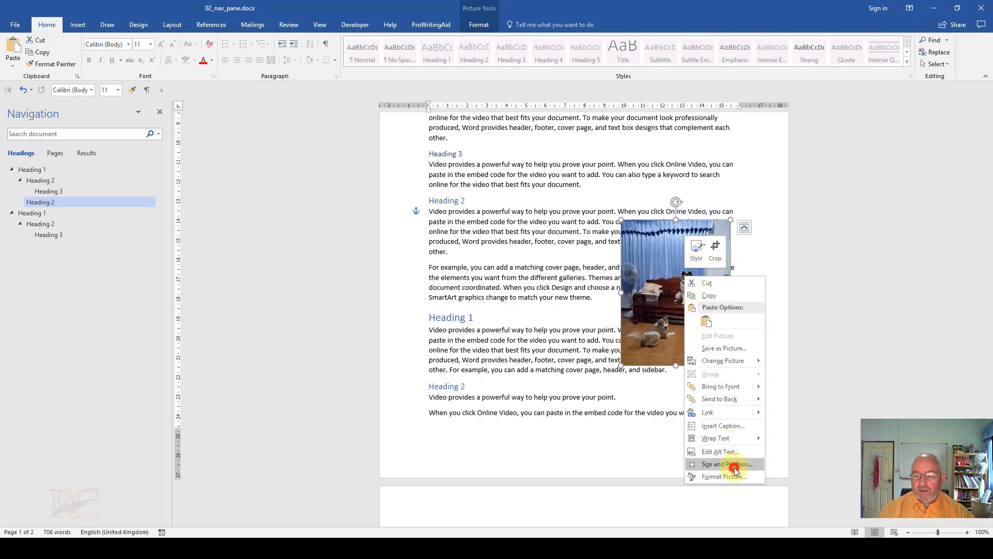
click(734, 465)
drag(218, 280, 193, 281)
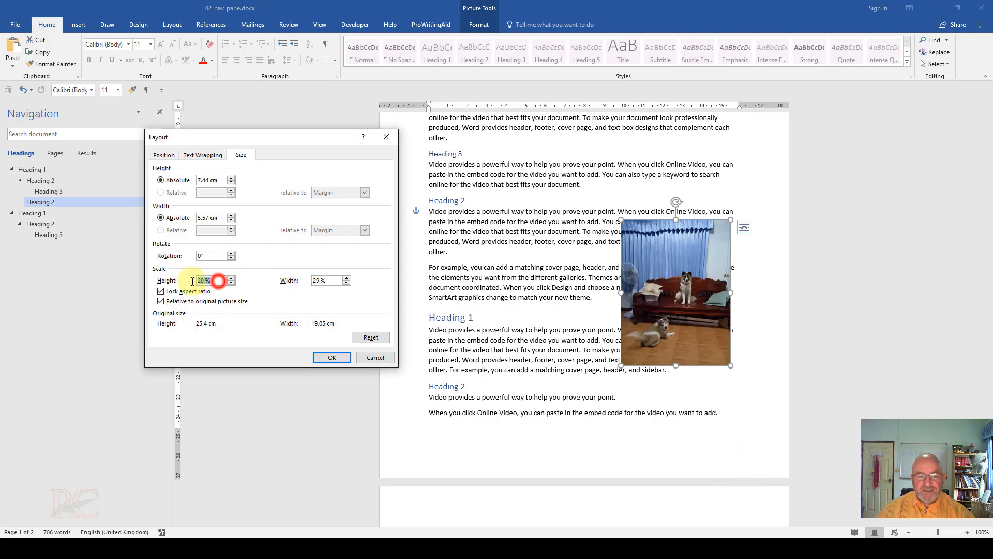
click(330, 280)
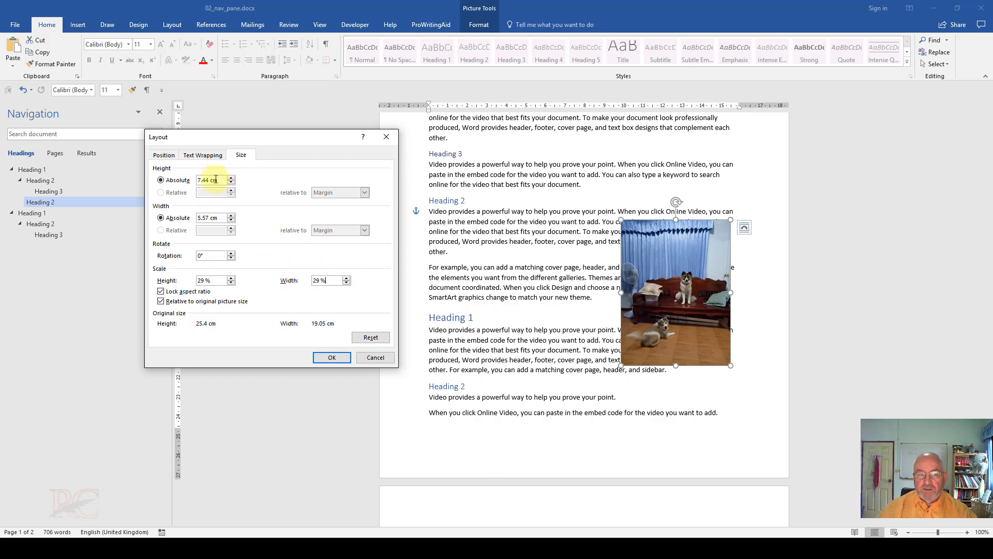
click(207, 155)
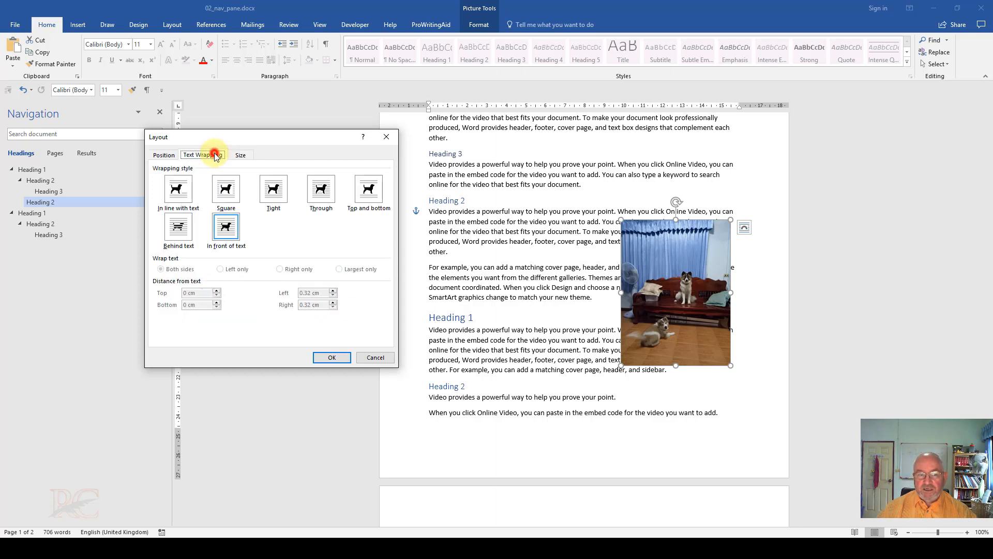
click(232, 196)
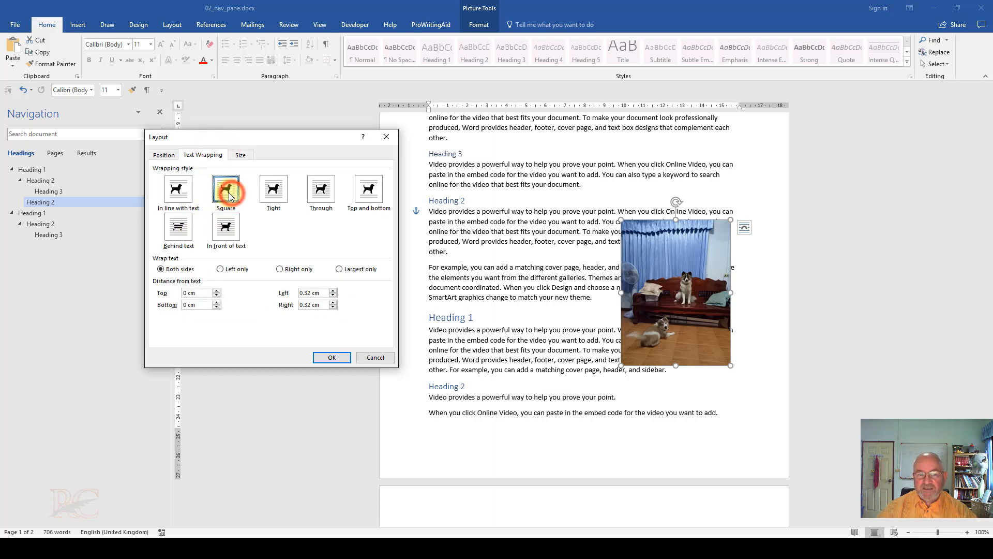
click(332, 358)
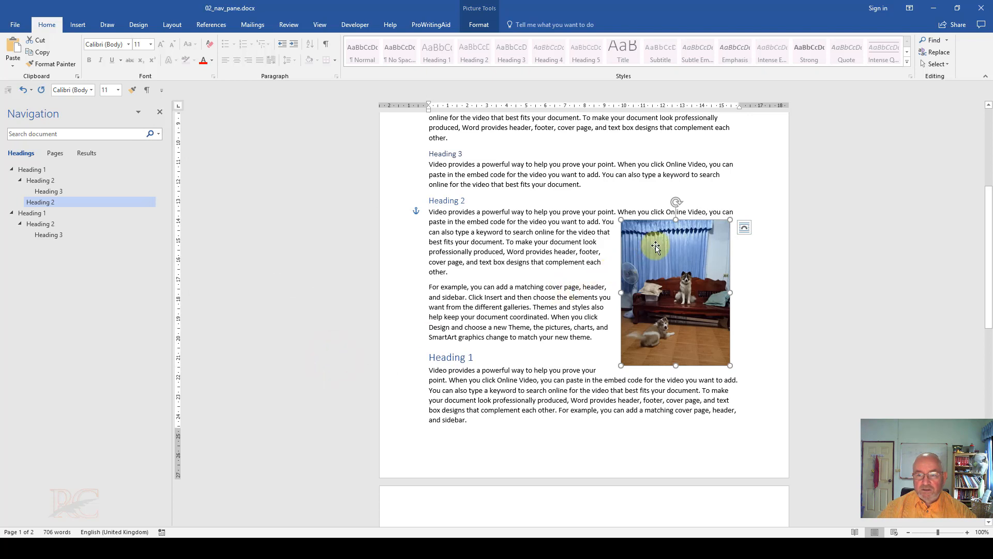
- Shrink the picture to about 4.3 cm wide by 5.8 cm high and align it near the text's right margin, under the Heading 2 paragraph's first line
drag(697, 312, 698, 311)
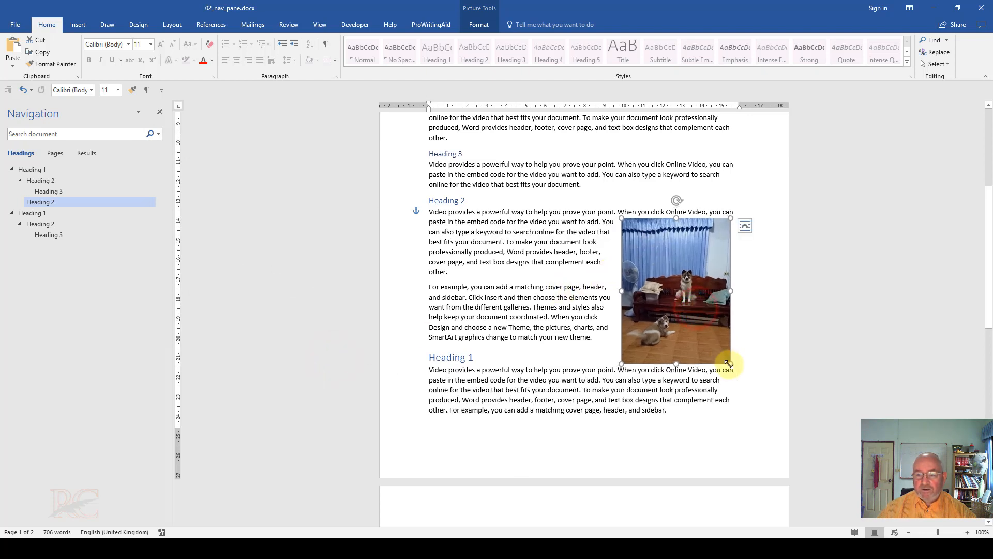
drag(730, 363, 706, 331)
drag(676, 287, 698, 297)
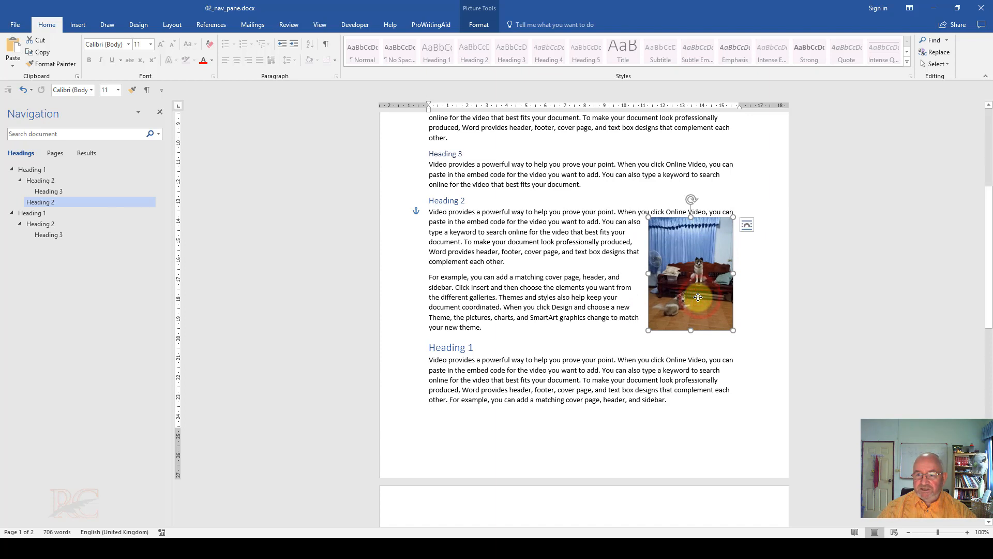
- Review the picture's height and width scale in its size settings and leave them without applying changes
right_click(706, 232)
click(750, 419)
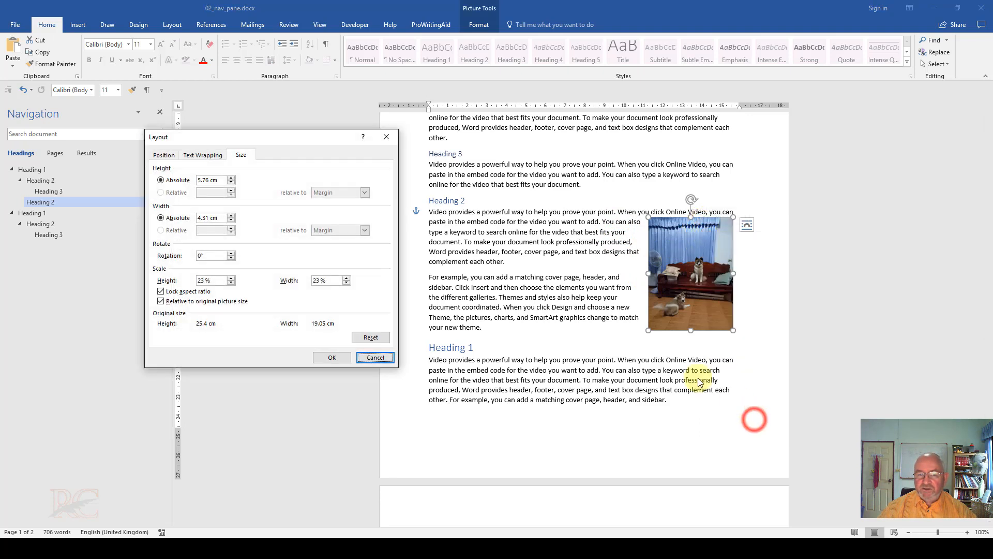
double_click(217, 282)
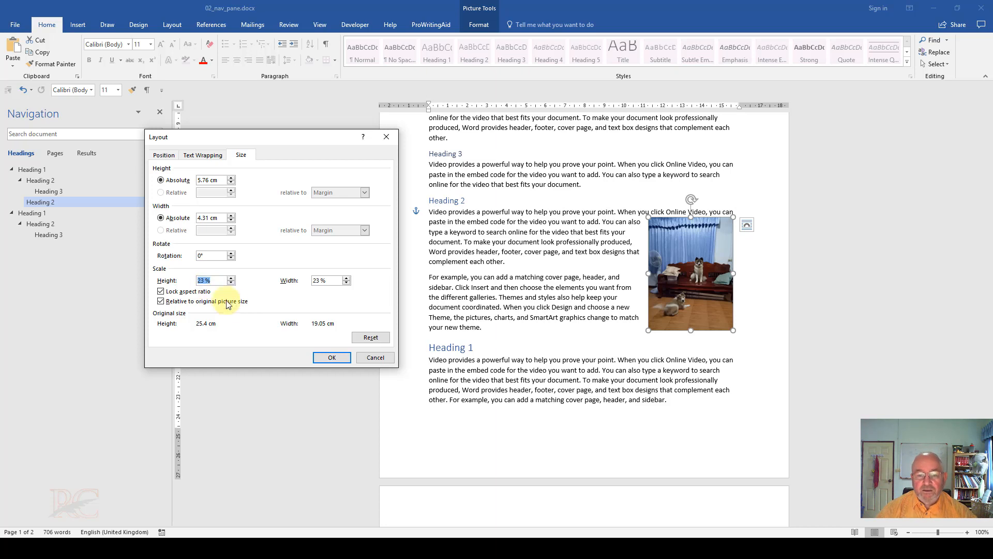
click(383, 357)
- View the available sources for changing the picture, then dismiss them without choosing one
right_click(724, 243)
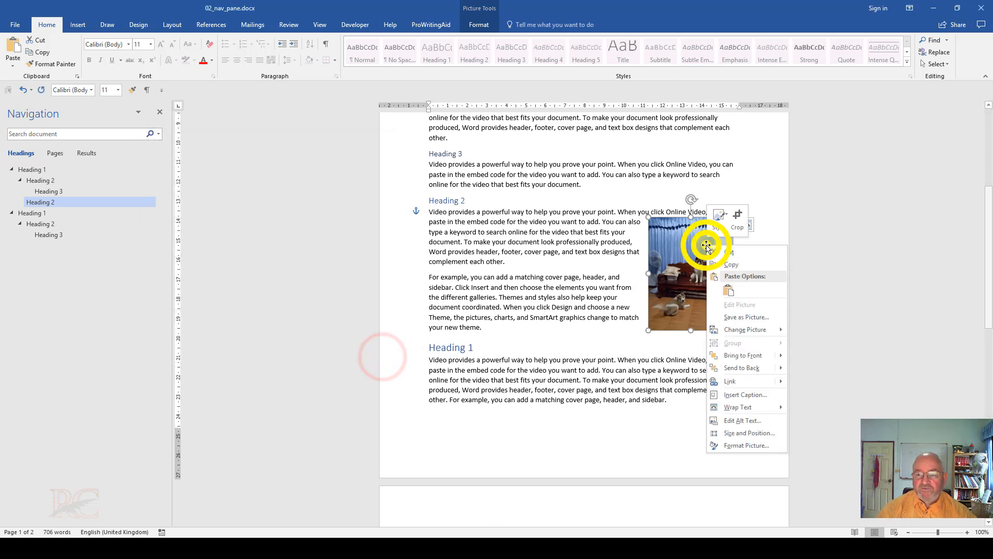
mouse_move(761, 332)
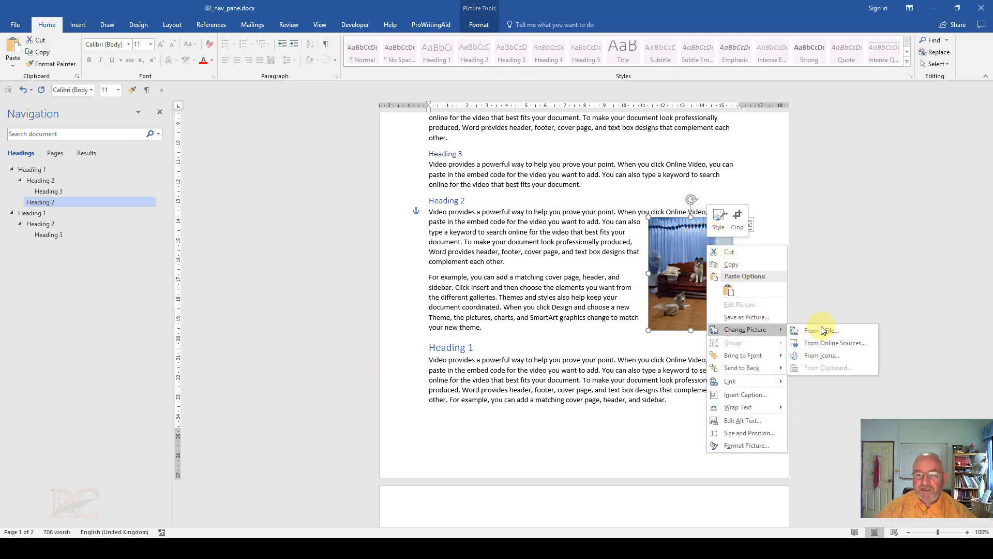
click(670, 243)
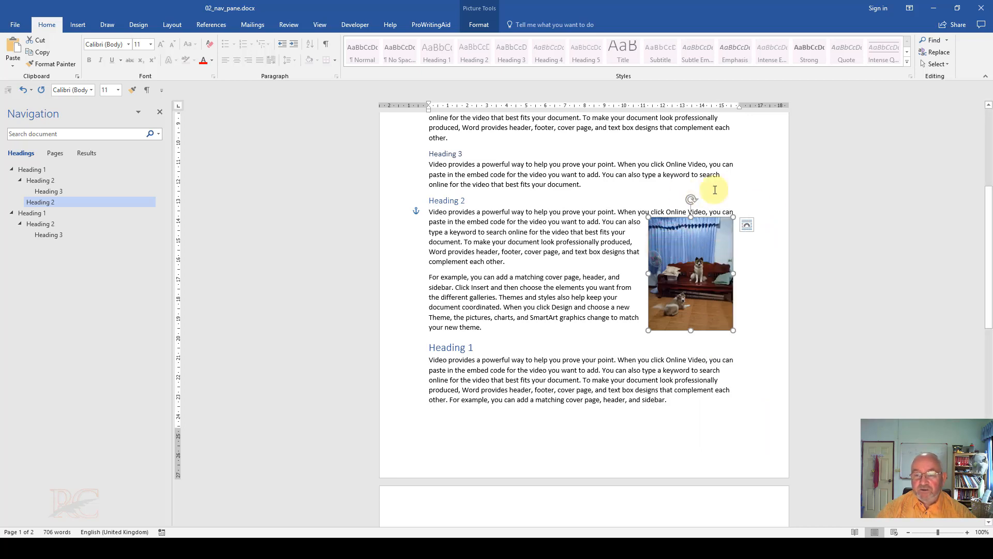